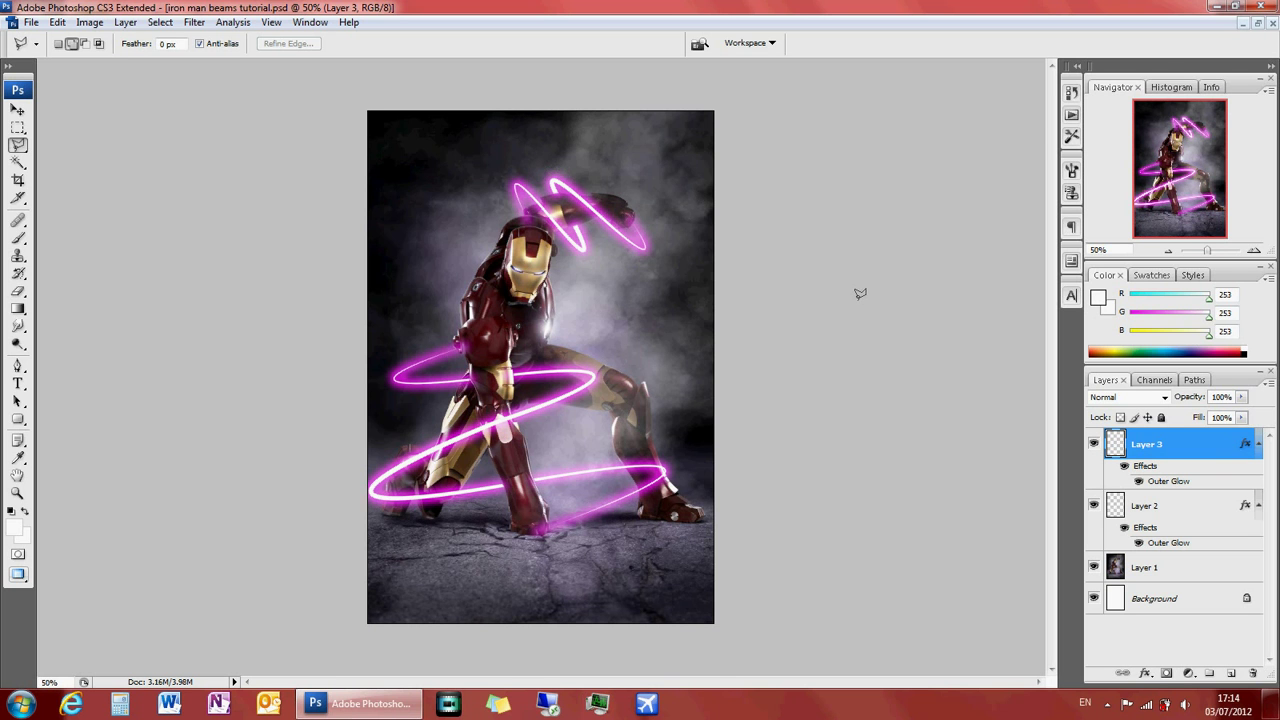
Step: Delete the two pink beam layers and add an empty layer named 'Beam 1' above Layer 1
left_click(1167, 507, "shift")
left_click_drag(1167, 507, 1252, 676)
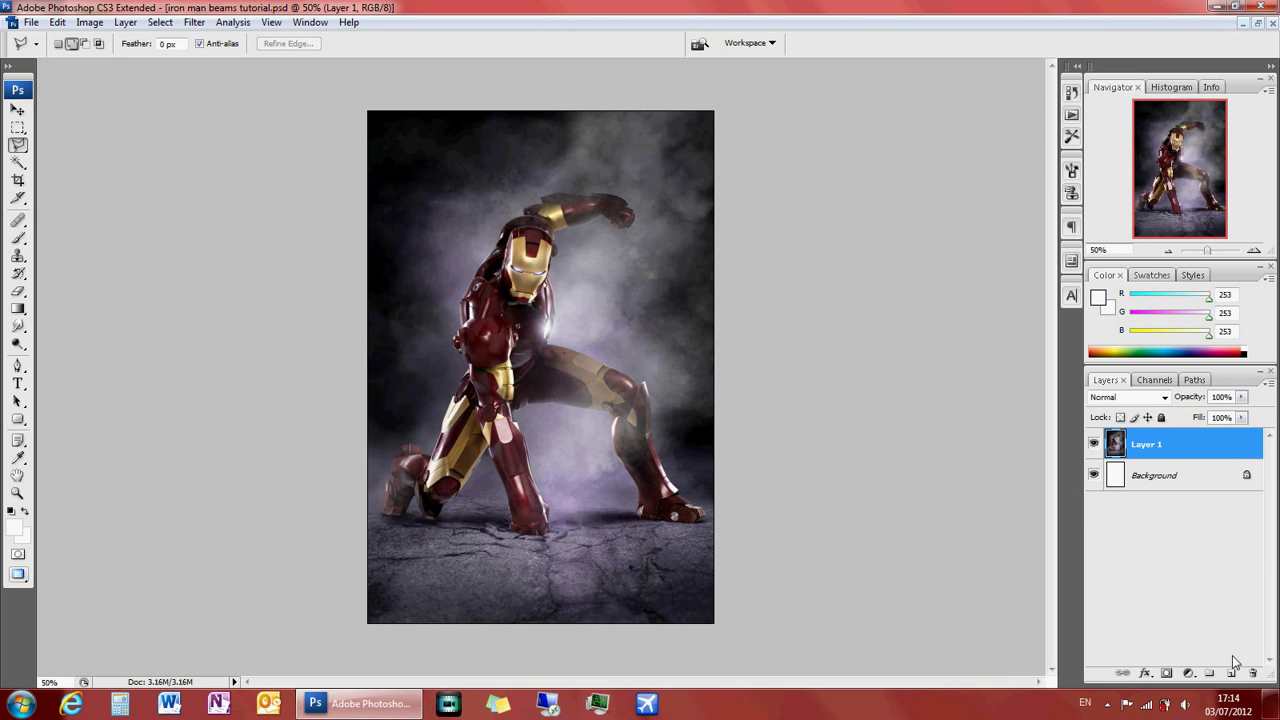
left_click(1230, 675)
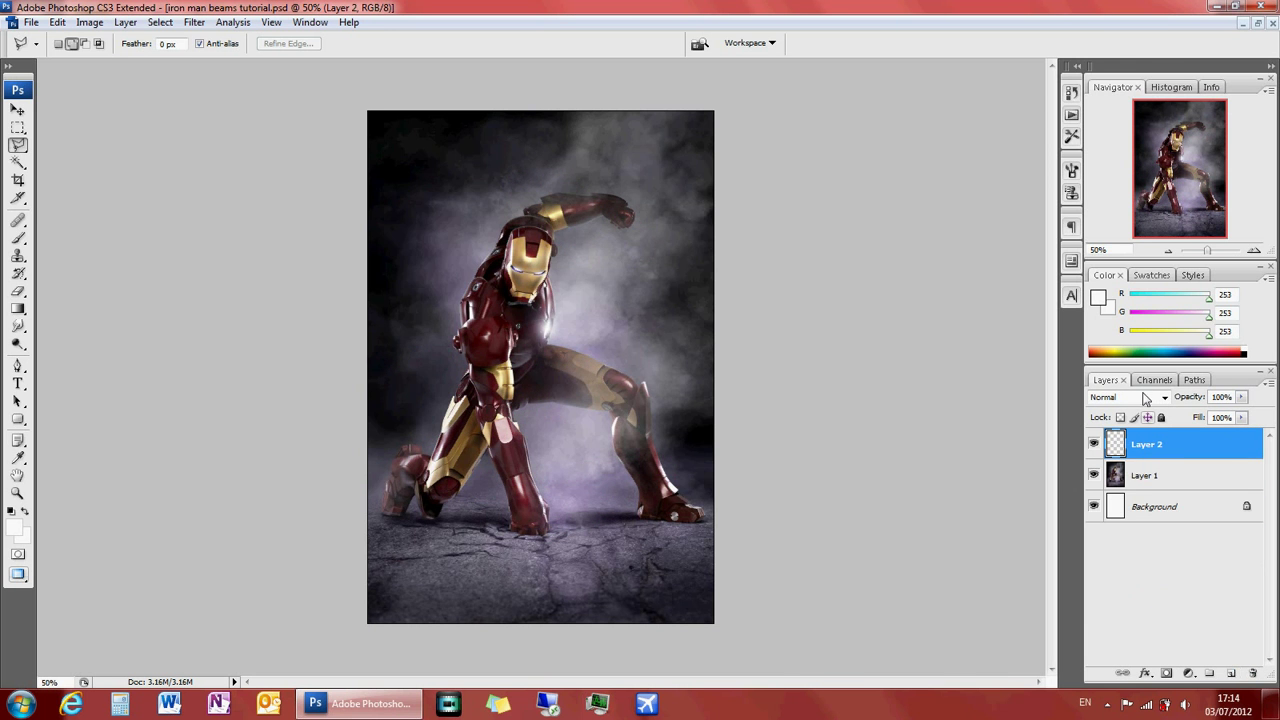
double_click(1146, 445)
type("Beam 1")
key("Return")
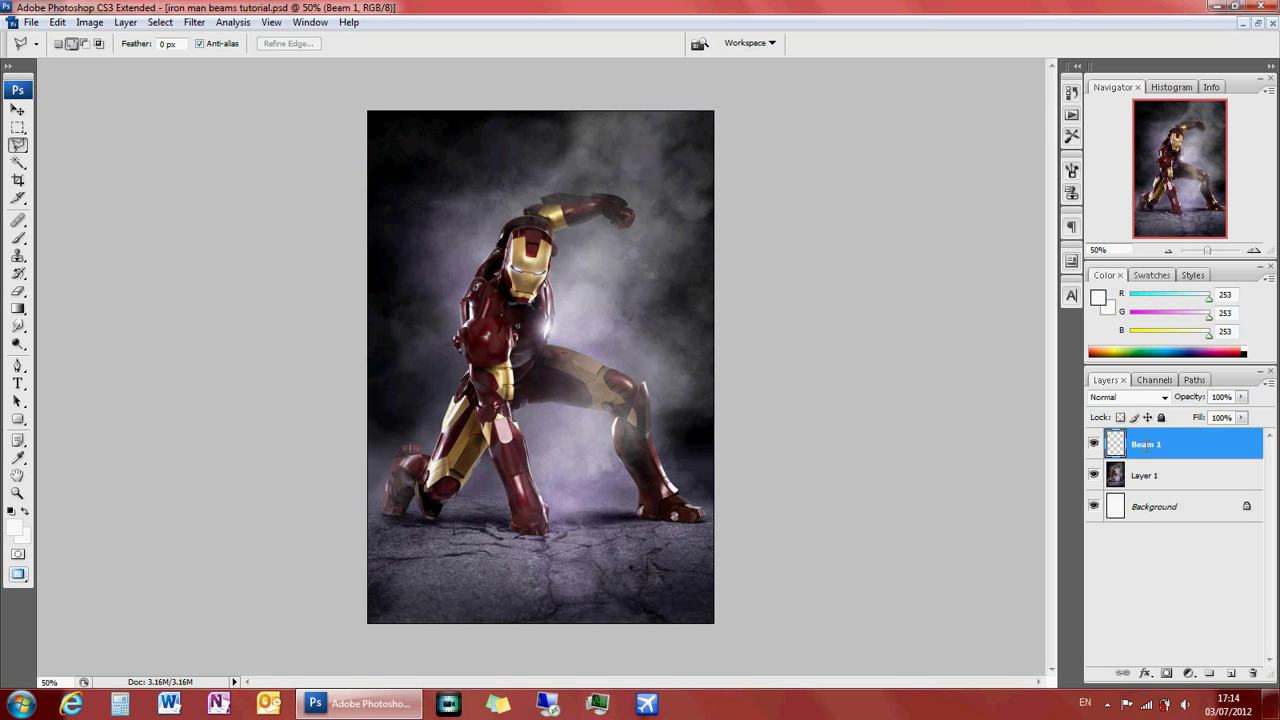
Step: Choose the Pen tool in Paths mode and zoom to 100% on Iron Man's legs and ground
left_click(18, 367)
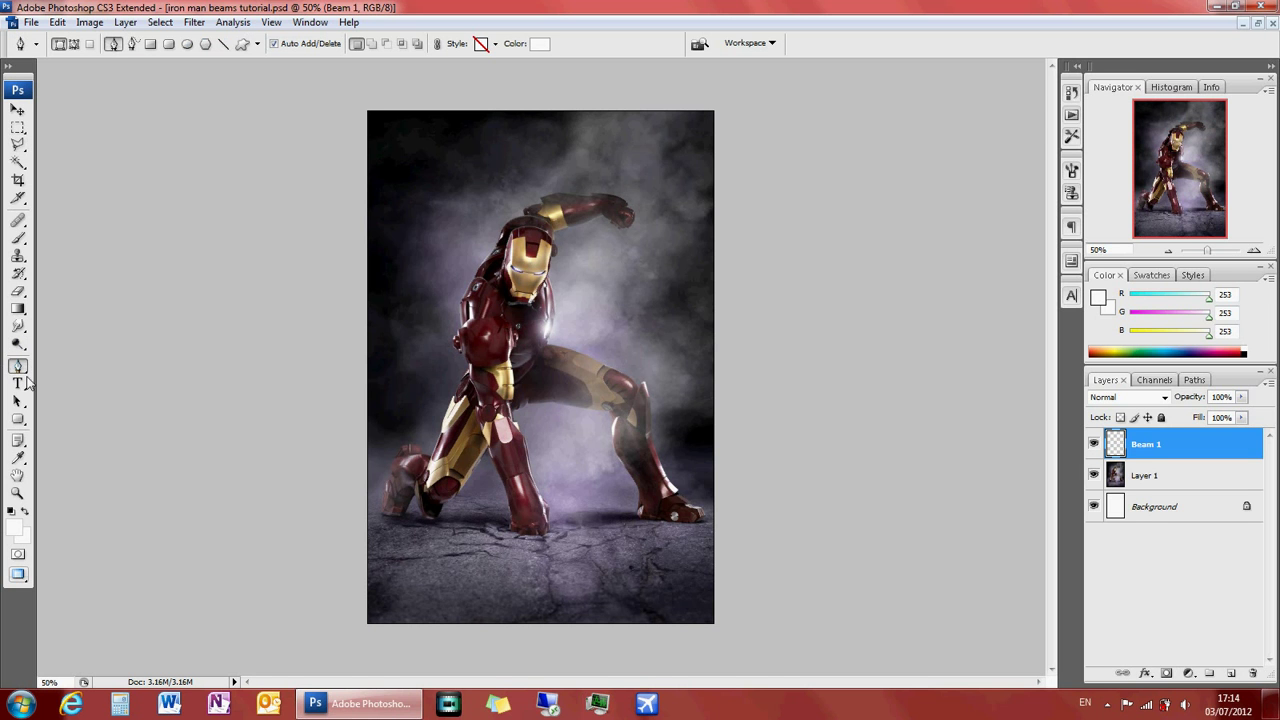
left_click(74, 45)
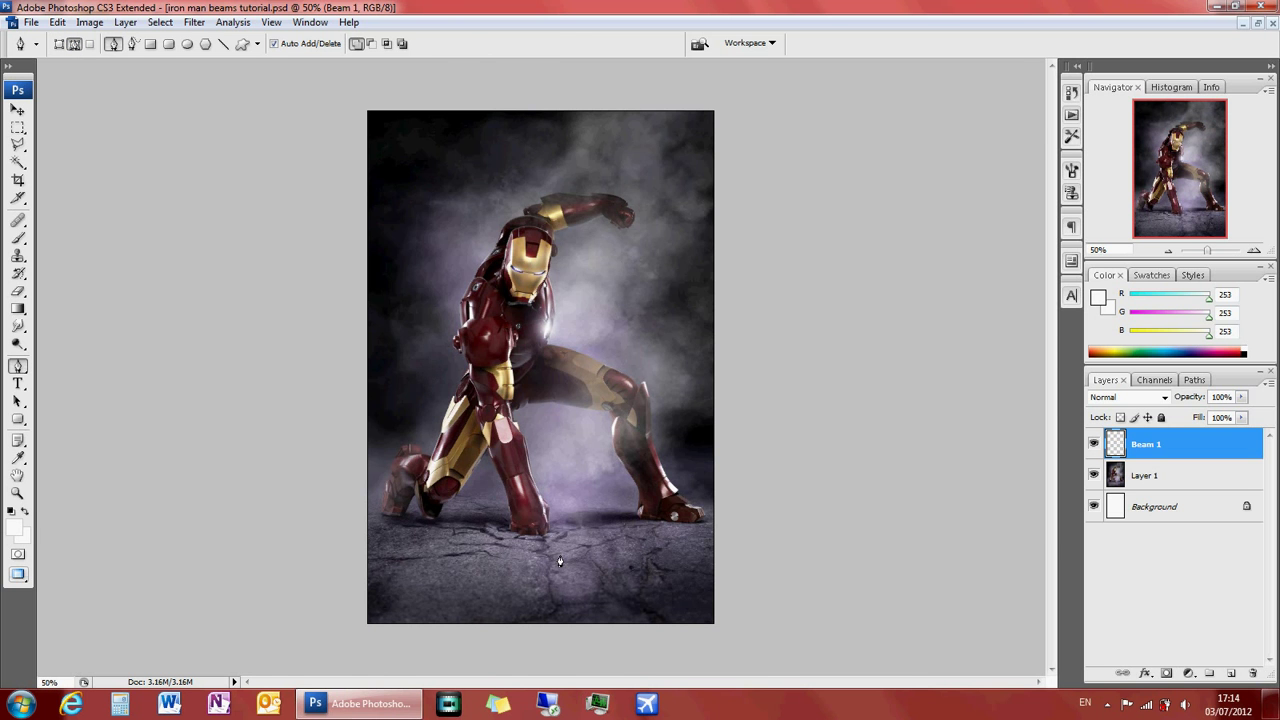
key("ctrl+plus")
key("ctrl+plus")
key("ctrl+plus")
key("ctrl+plus")
left_click_drag(1199, 191, 1169, 202)
key("ctrl+minus")
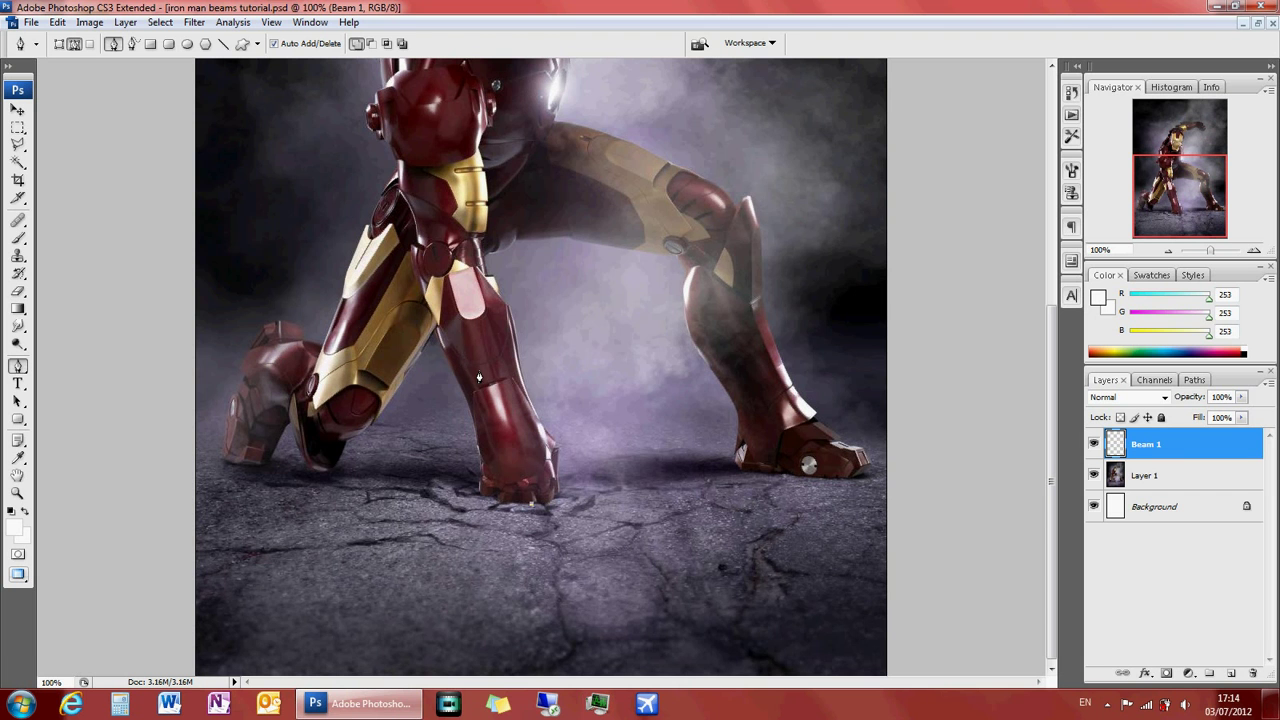
Step: Place pen anchors from the knee up past the chest and bend the segments into spiral loops
left_click(458, 278)
left_click(438, 172)
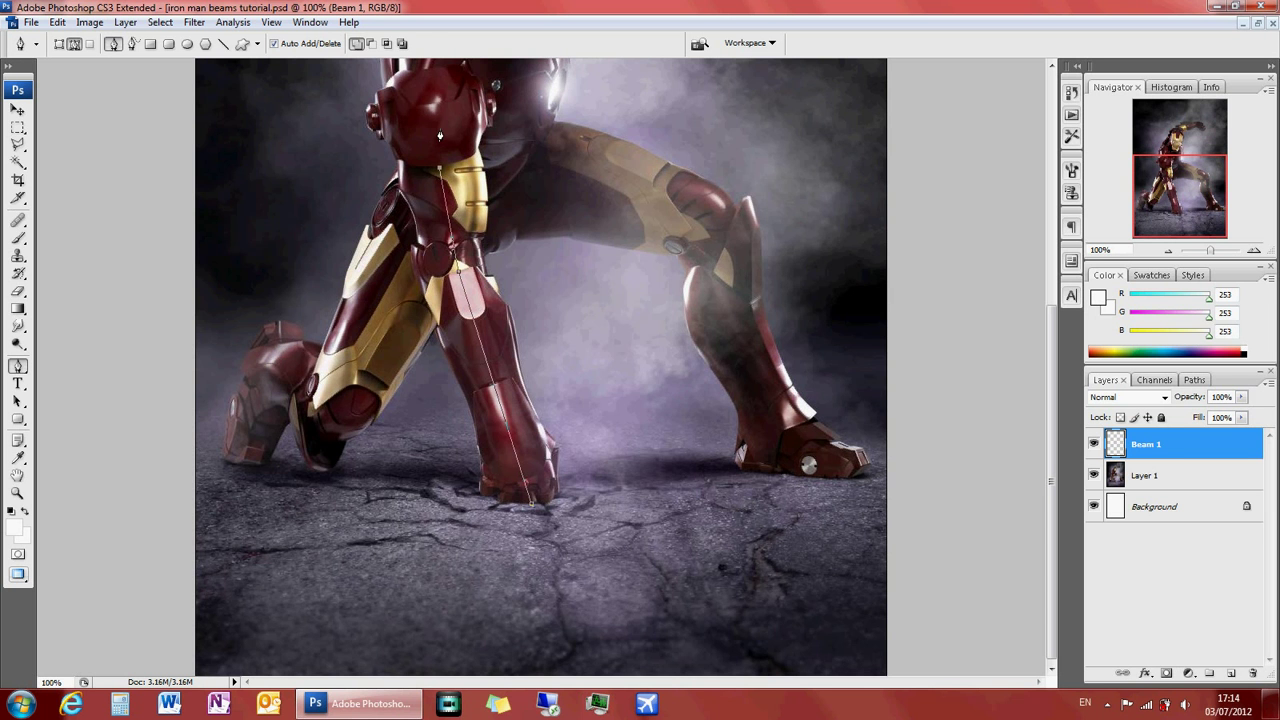
left_click(439, 72)
left_click_drag(492, 388, 5, 488)
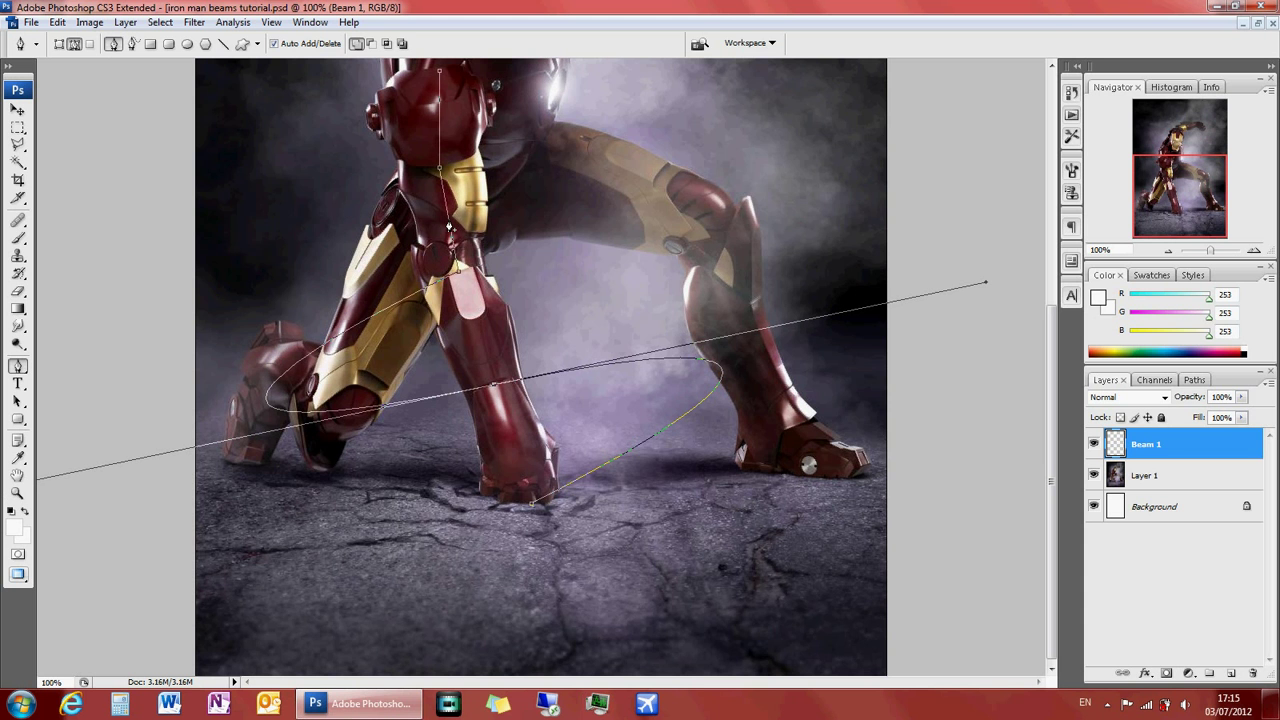
left_click(455, 217)
left_click_drag(368, 250, 56, 313)
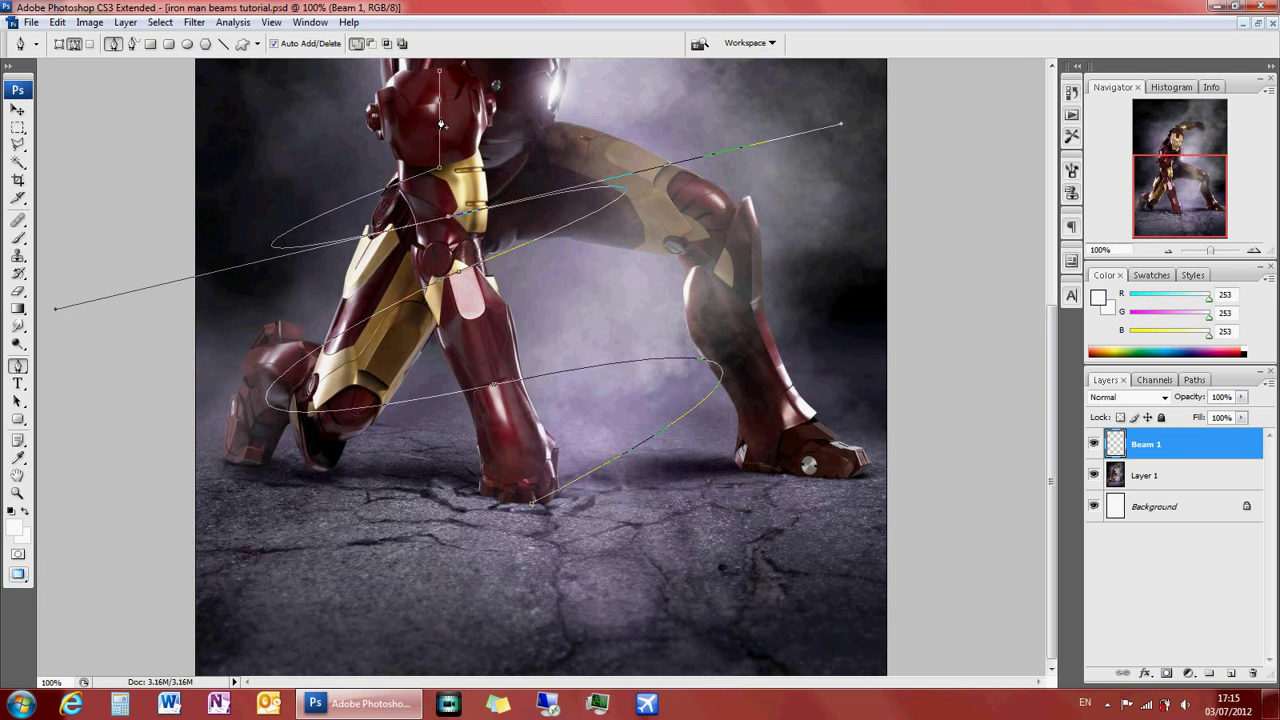
left_click_drag(441, 123, 115, 185)
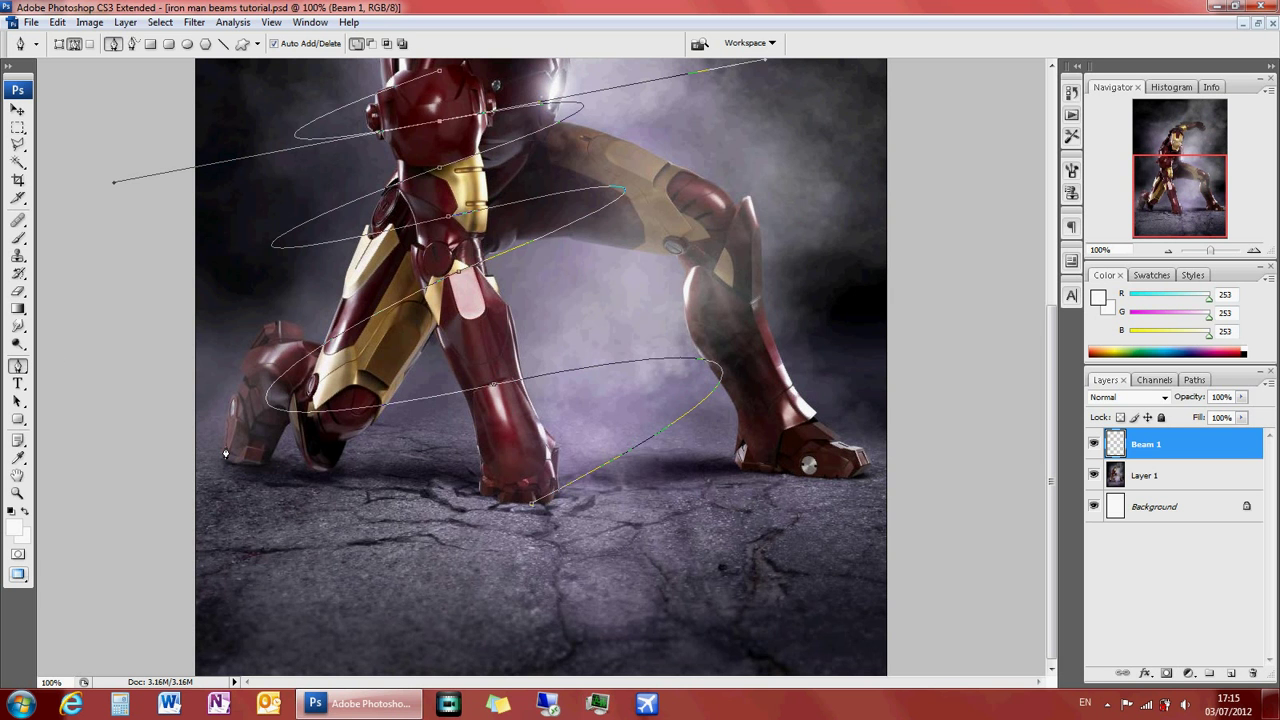
Step: Choose the Brush tool with a hard round 13 px tip instead of 2500 px
left_click(18, 240)
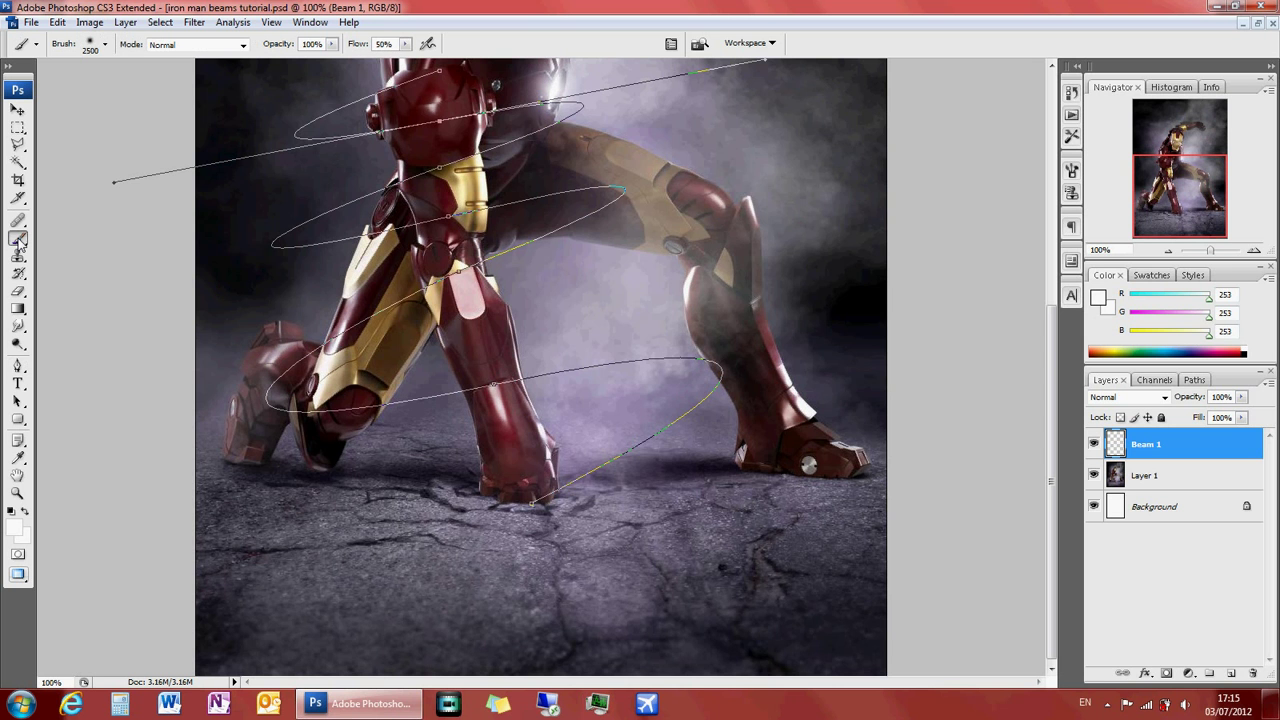
left_click(105, 44)
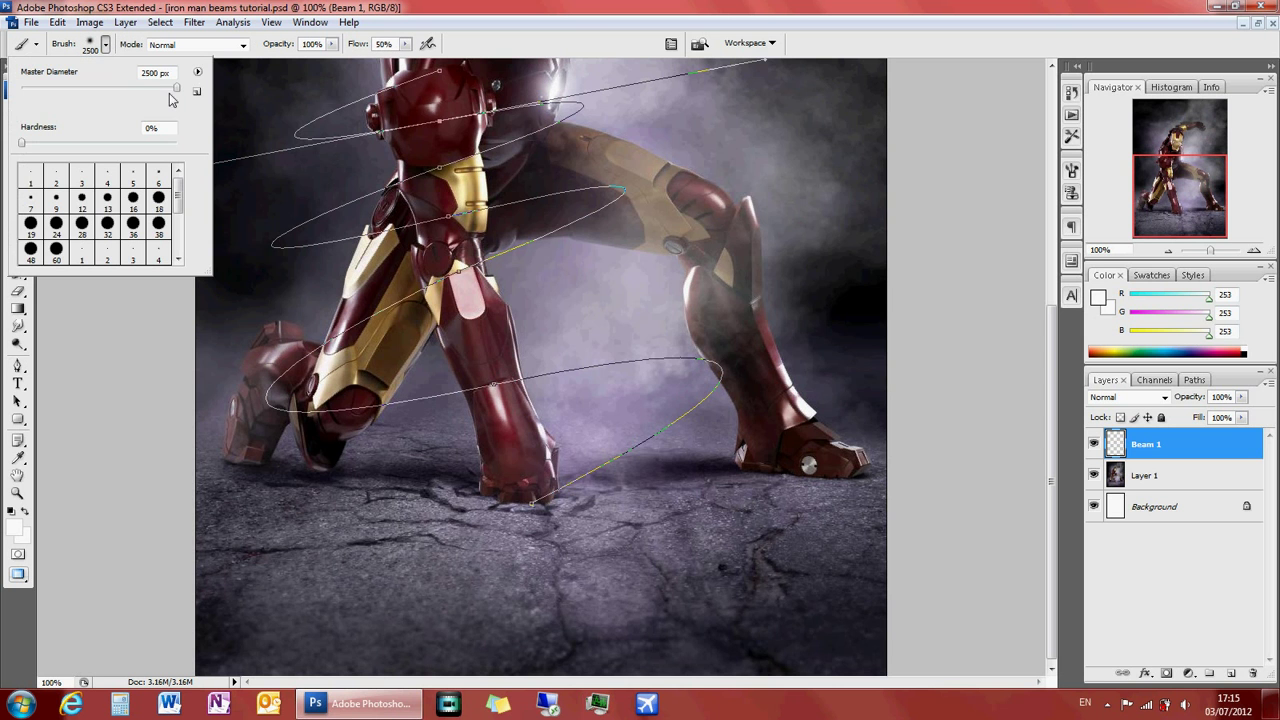
left_click_drag(175, 89, 45, 90)
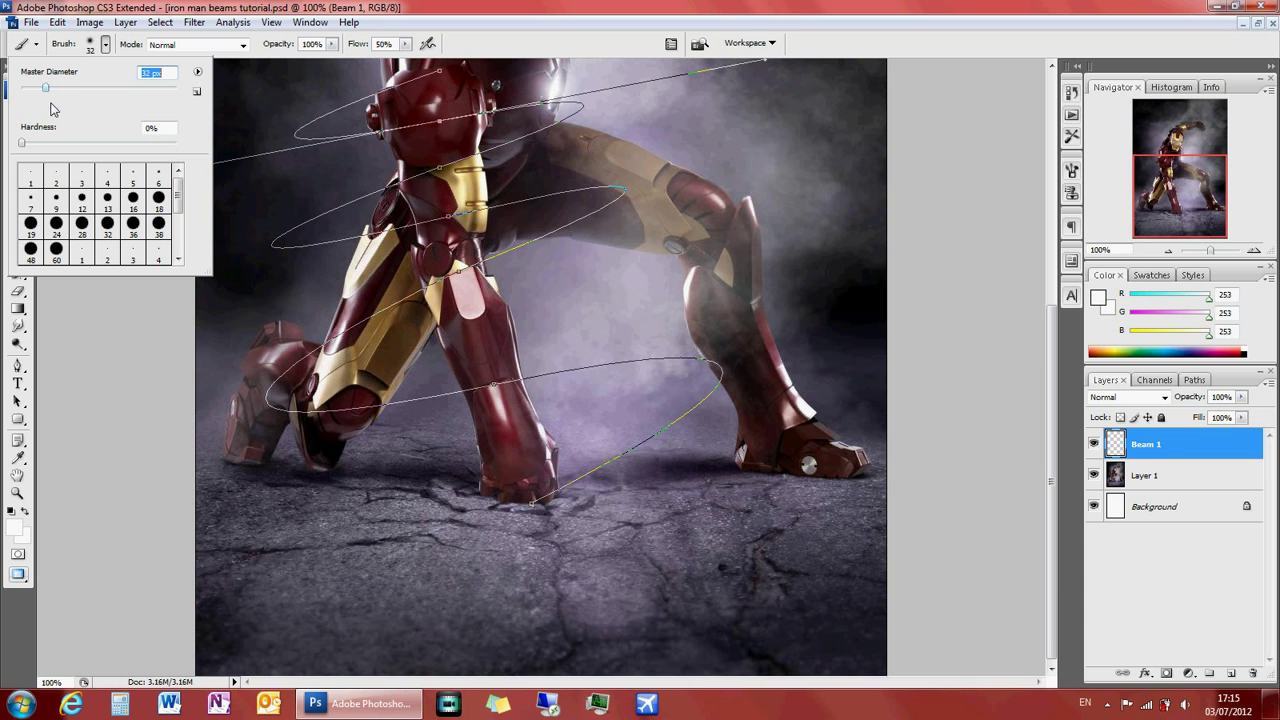
left_click(105, 205)
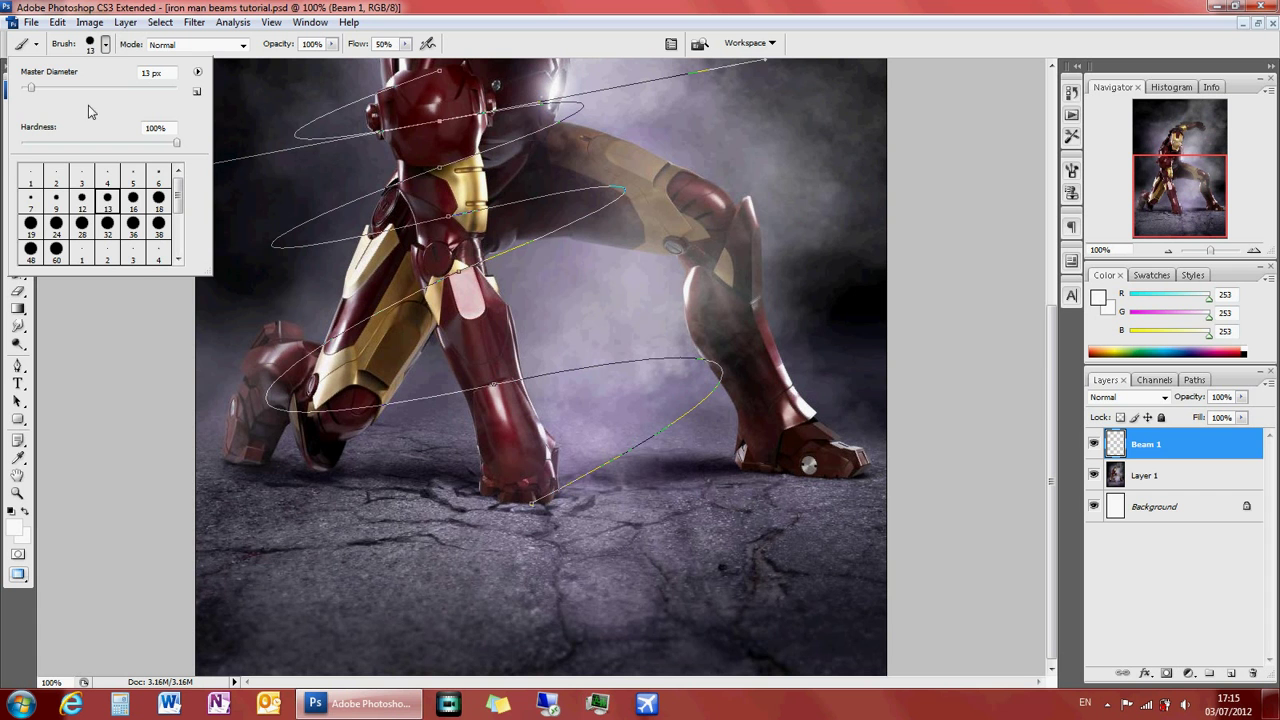
left_click(104, 45)
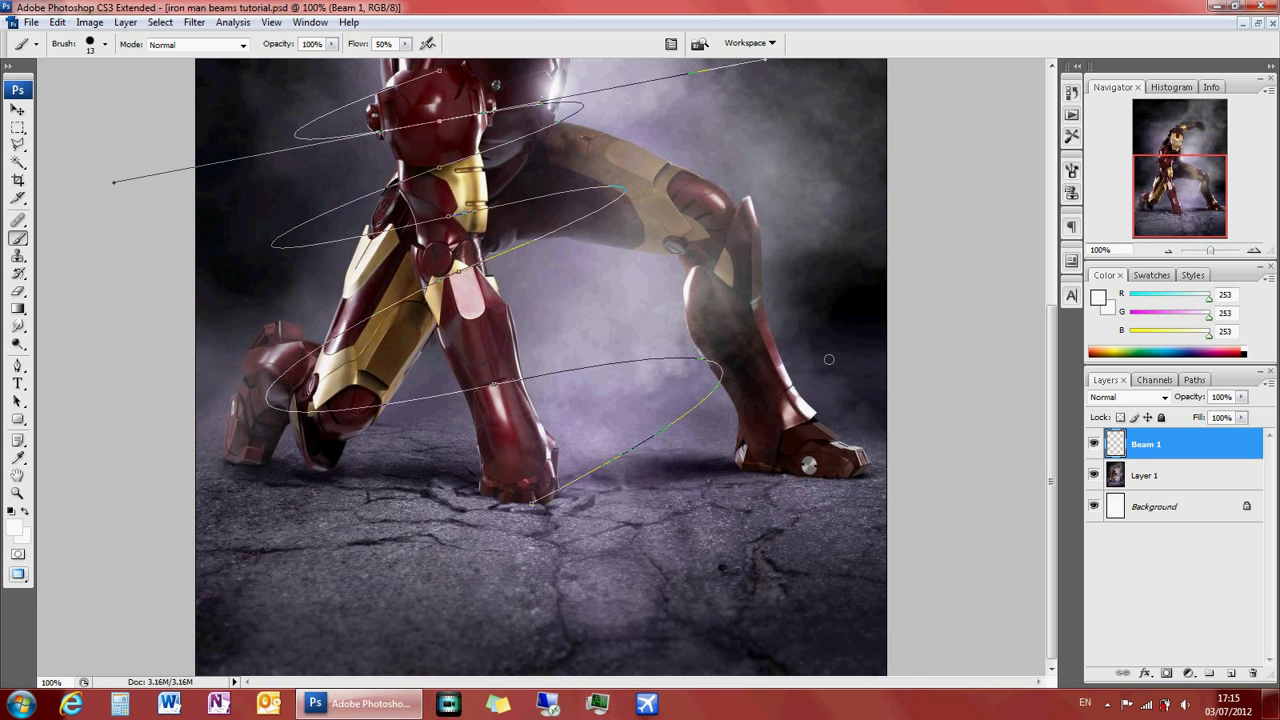
Step: Stroke the spiral path with the Brush tool and Simulate Pressure, leaving a white tapered line
left_click(18, 367)
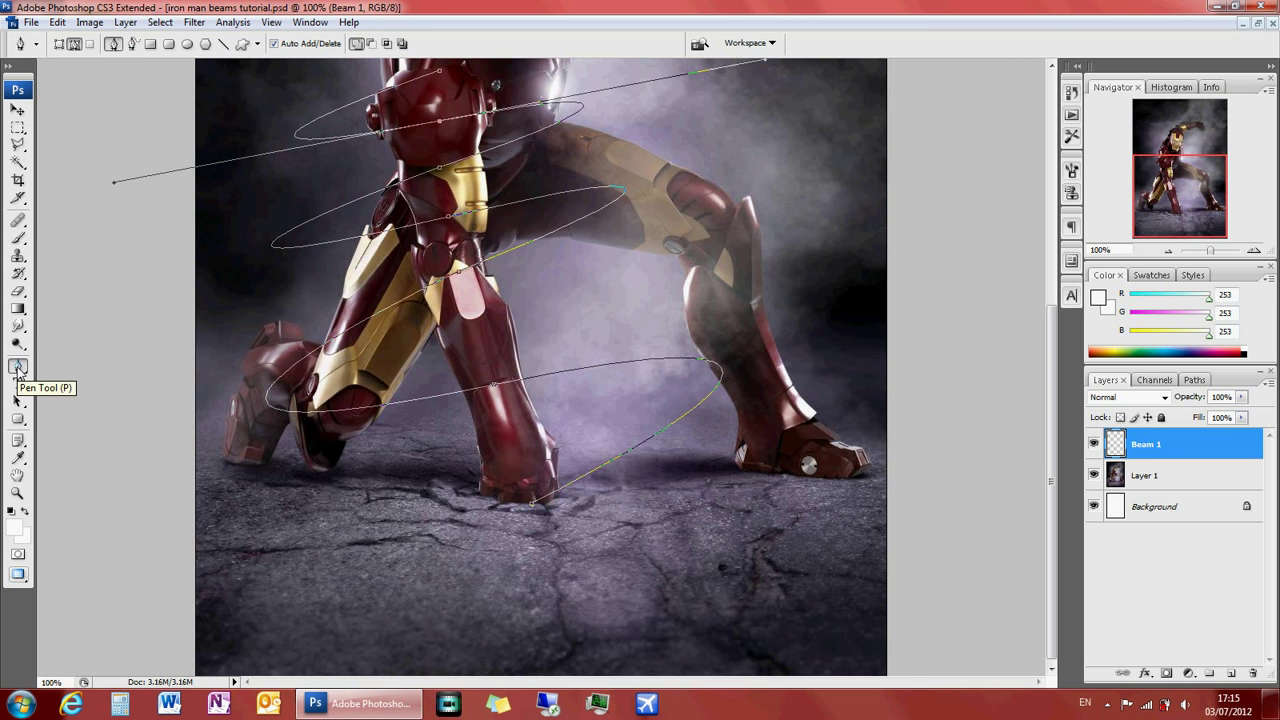
right_click(535, 383)
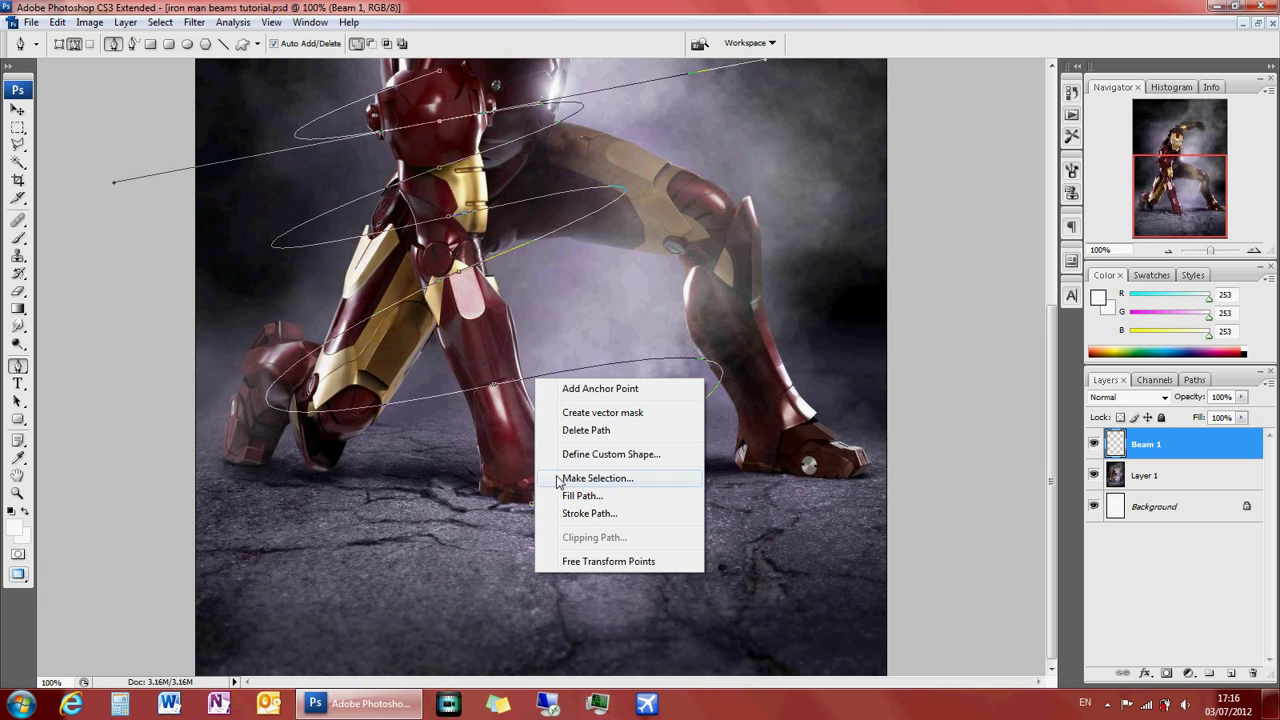
left_click(572, 513)
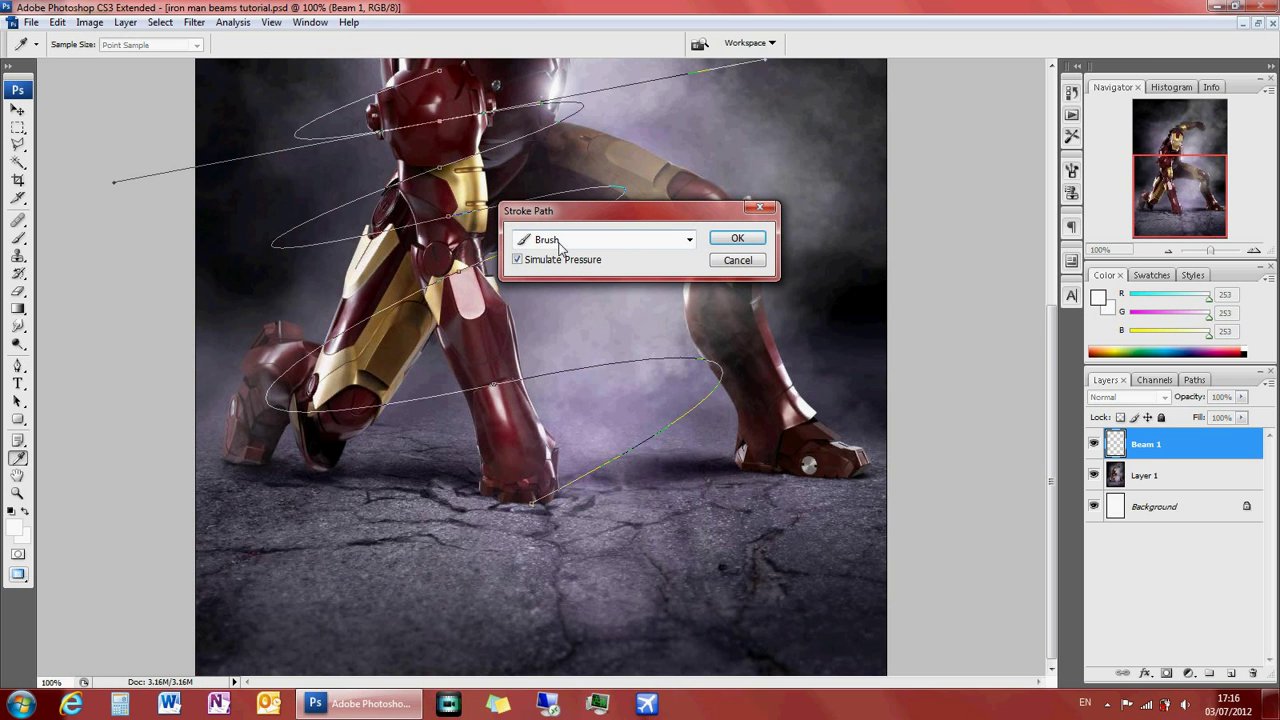
left_click(559, 245)
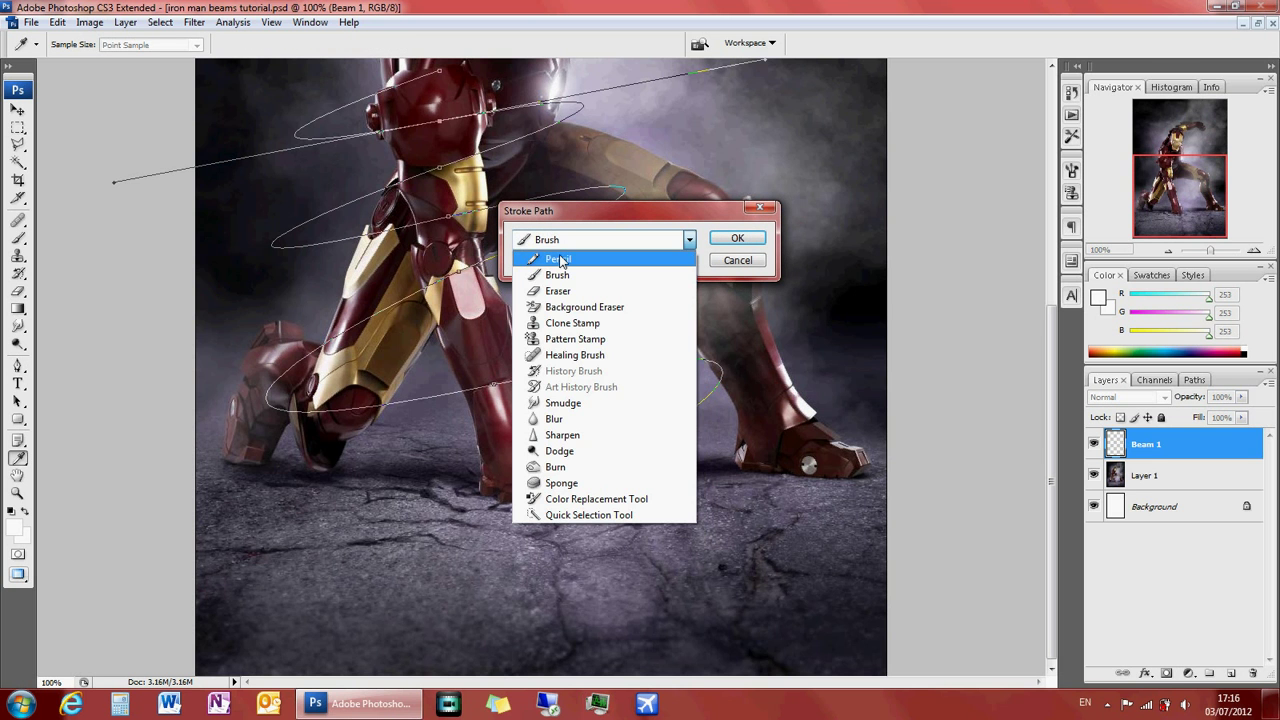
left_click(557, 259)
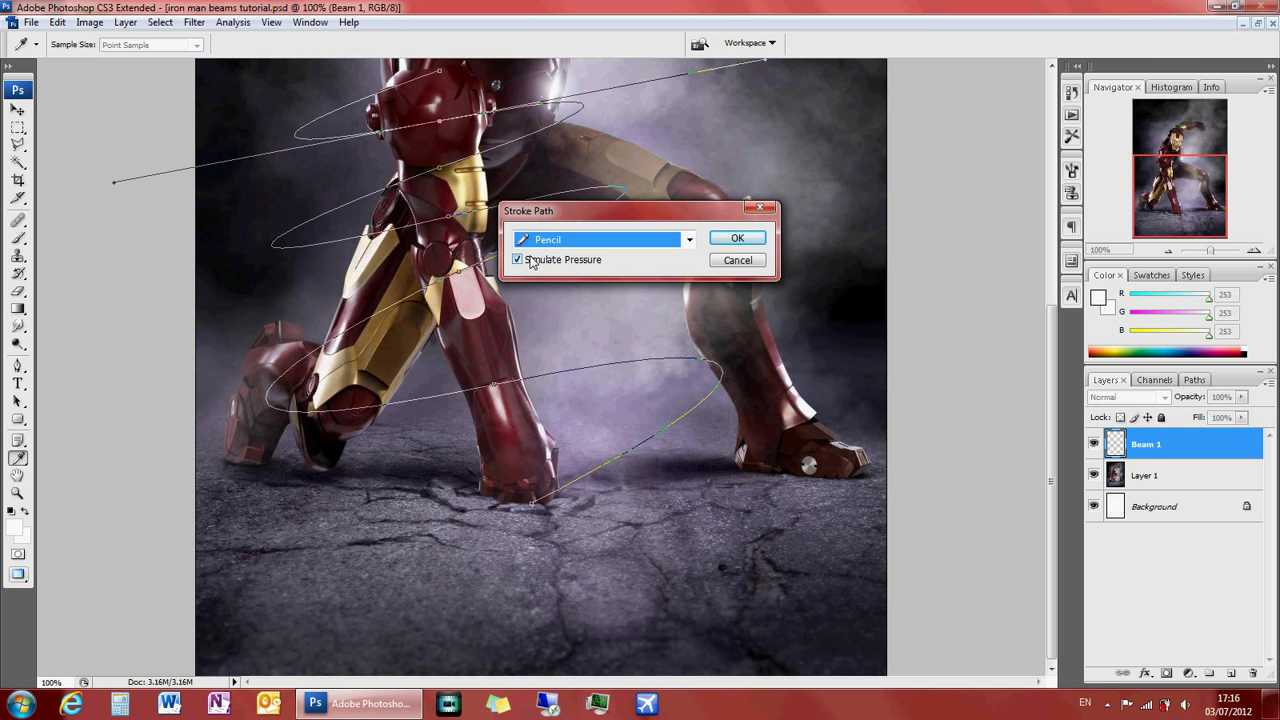
left_click(588, 245)
left_click(586, 277)
left_click(517, 260)
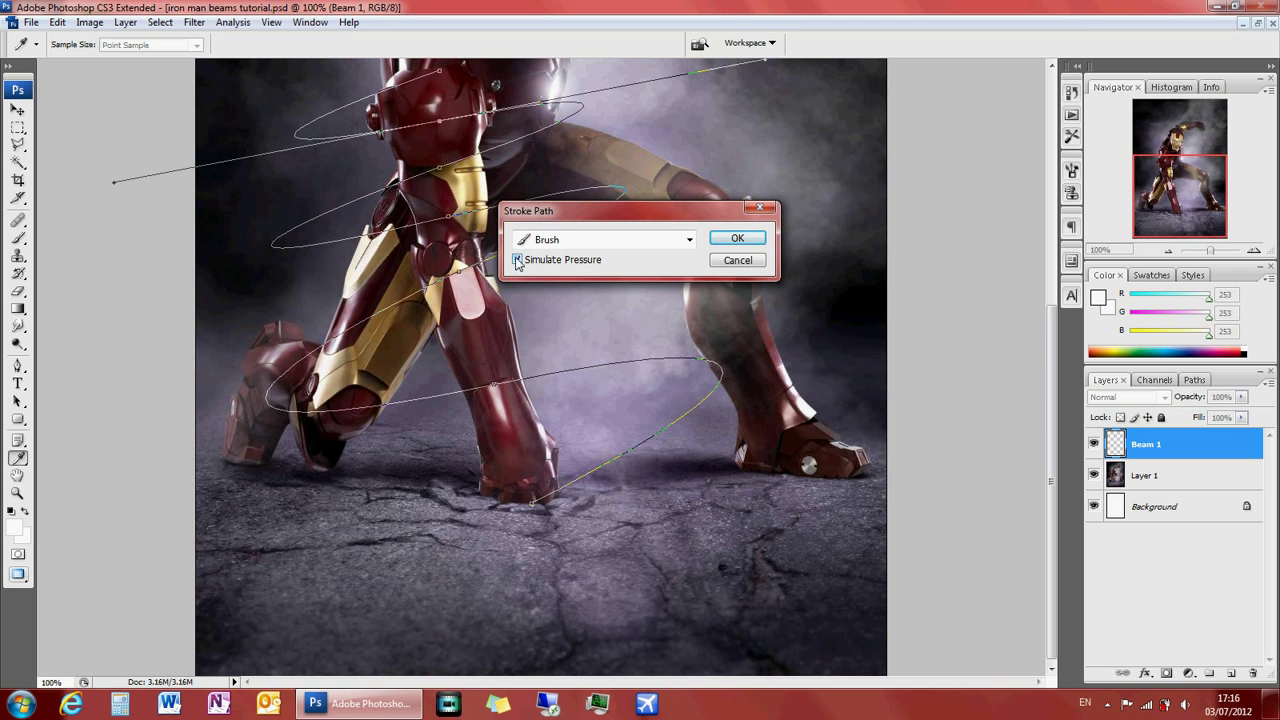
left_click(731, 242)
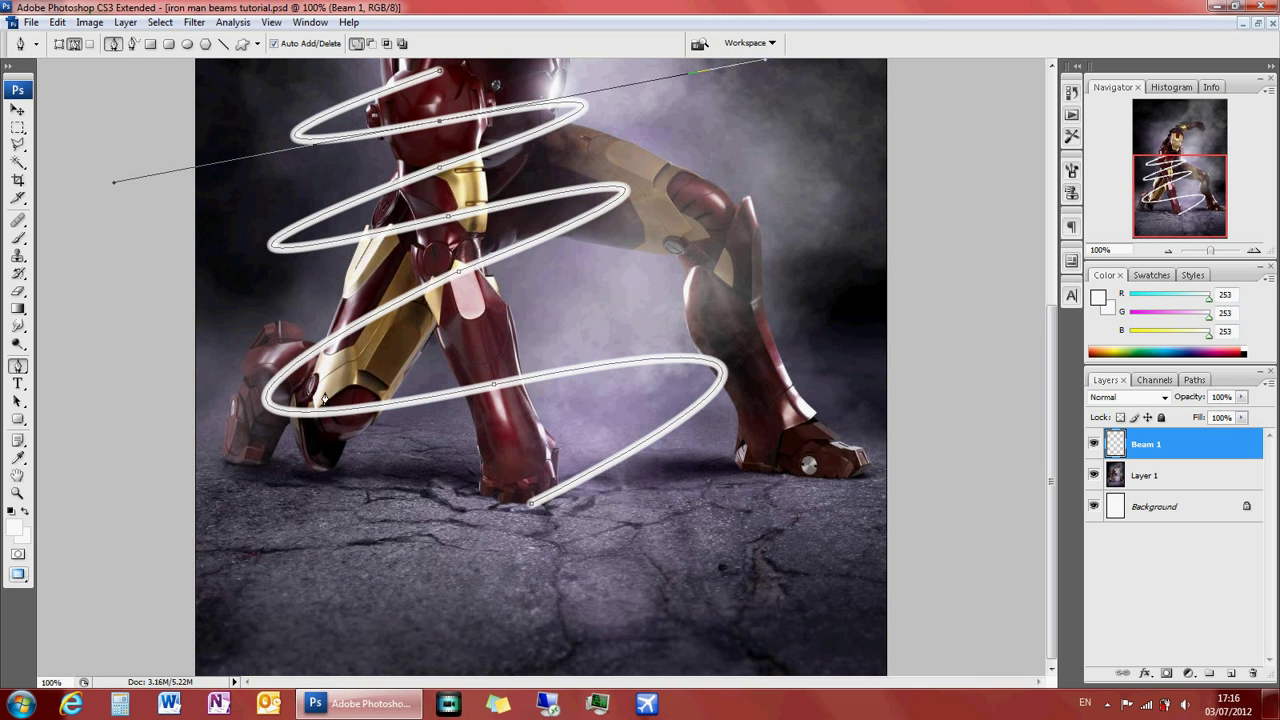
Step: Undo the white spiral stroke and enable Shape Dynamics on the 13 px brush
key("ctrl+z")
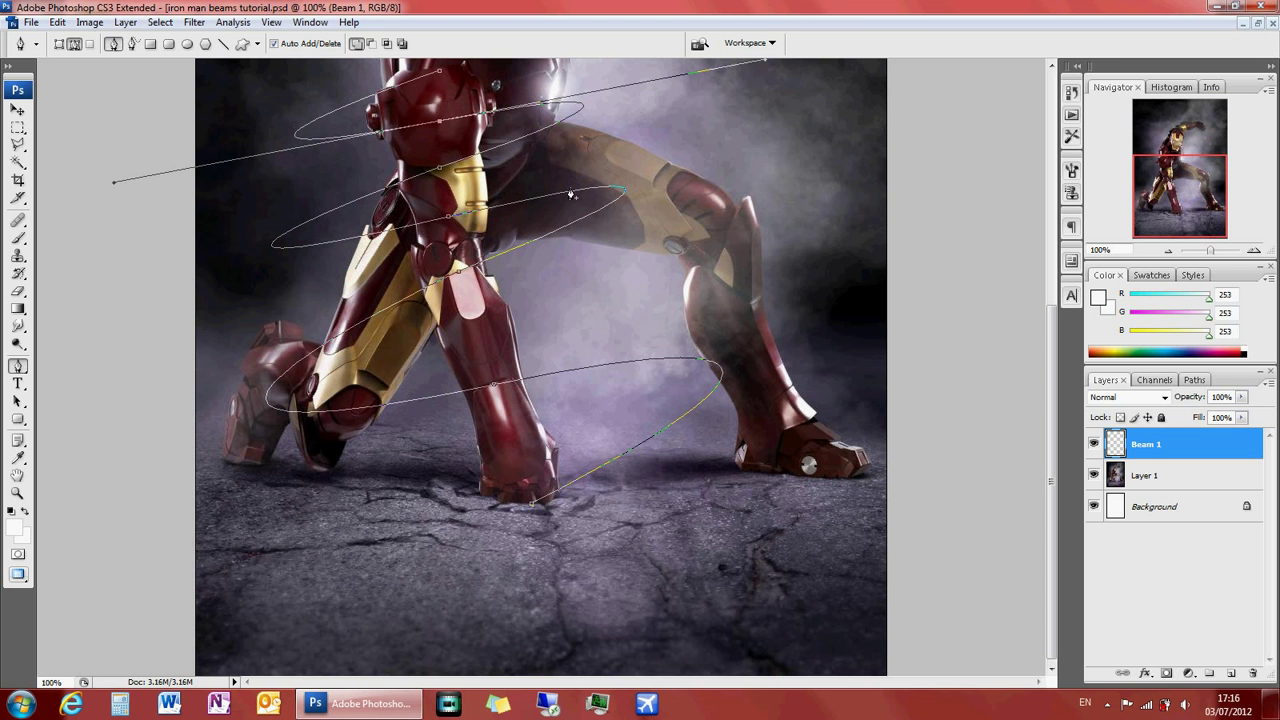
left_click(18, 238)
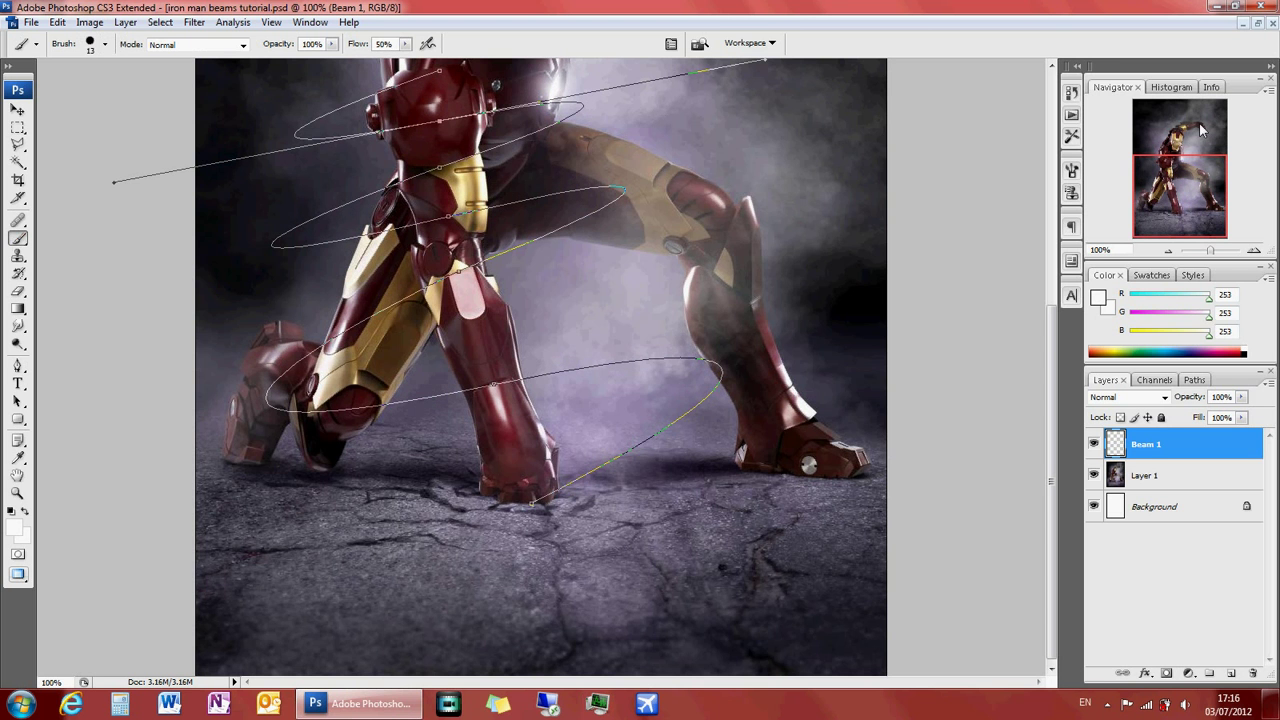
left_click(1072, 171)
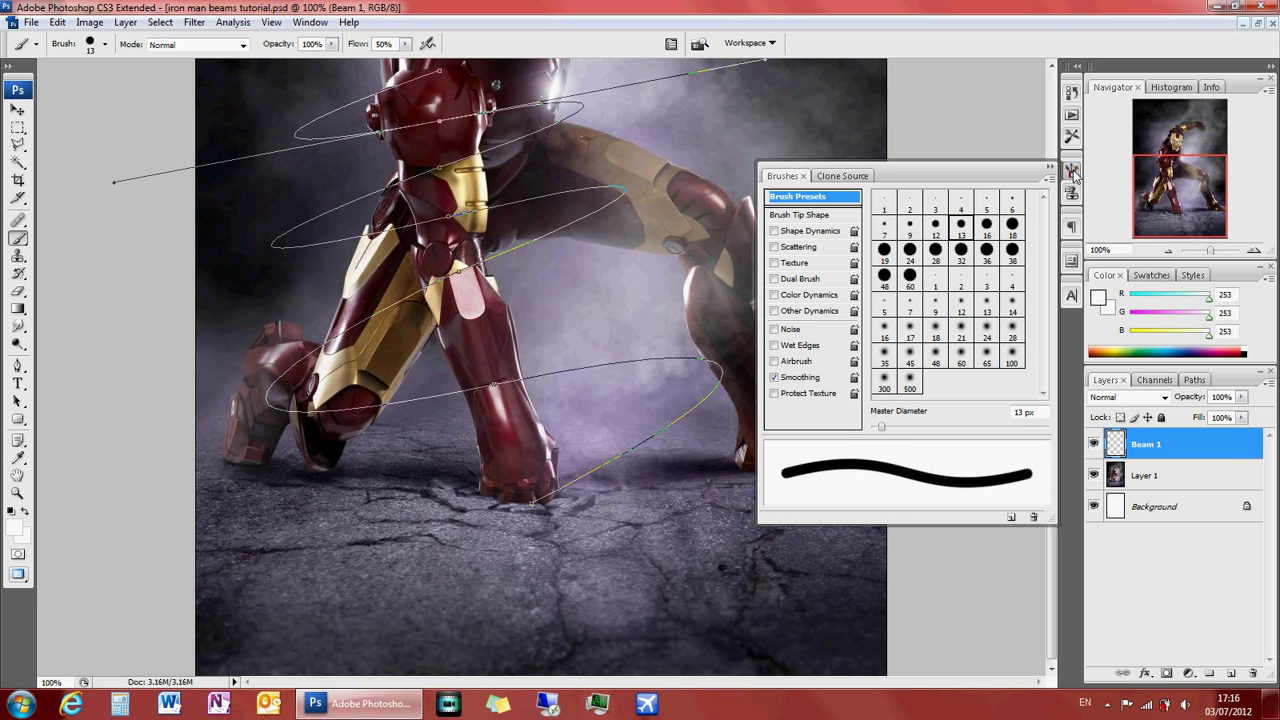
left_click(774, 232)
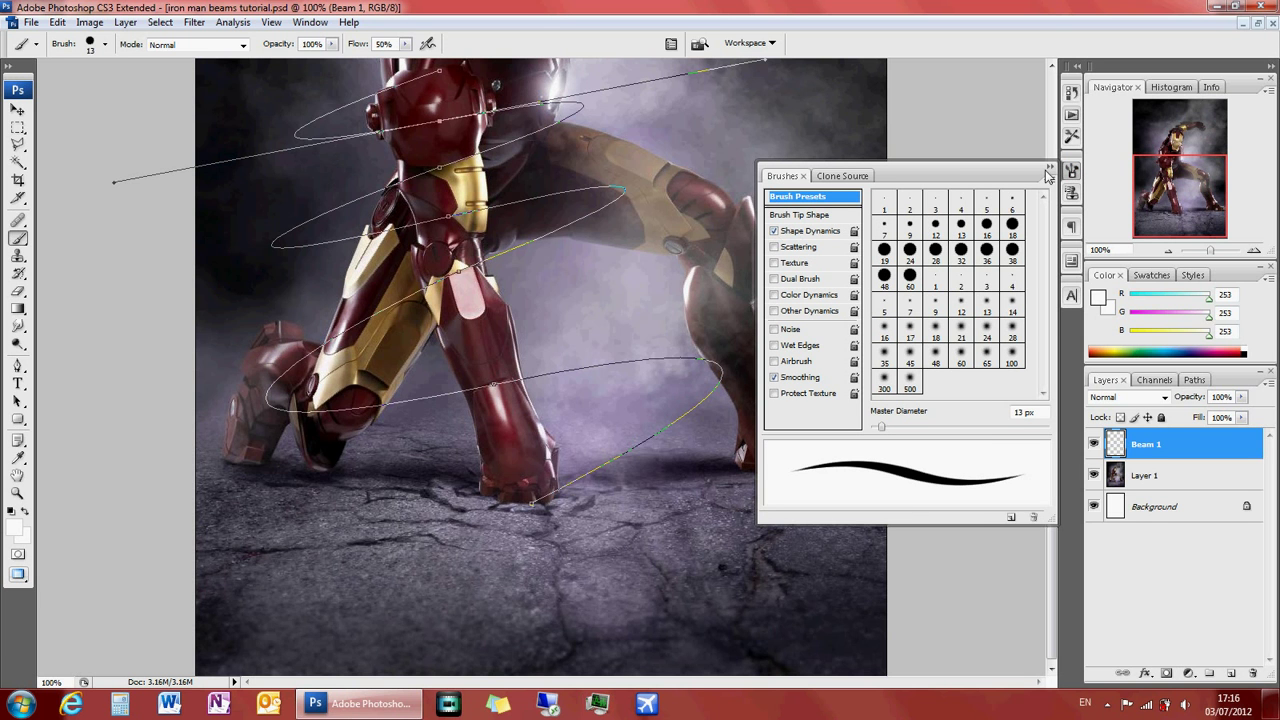
left_click(1048, 168)
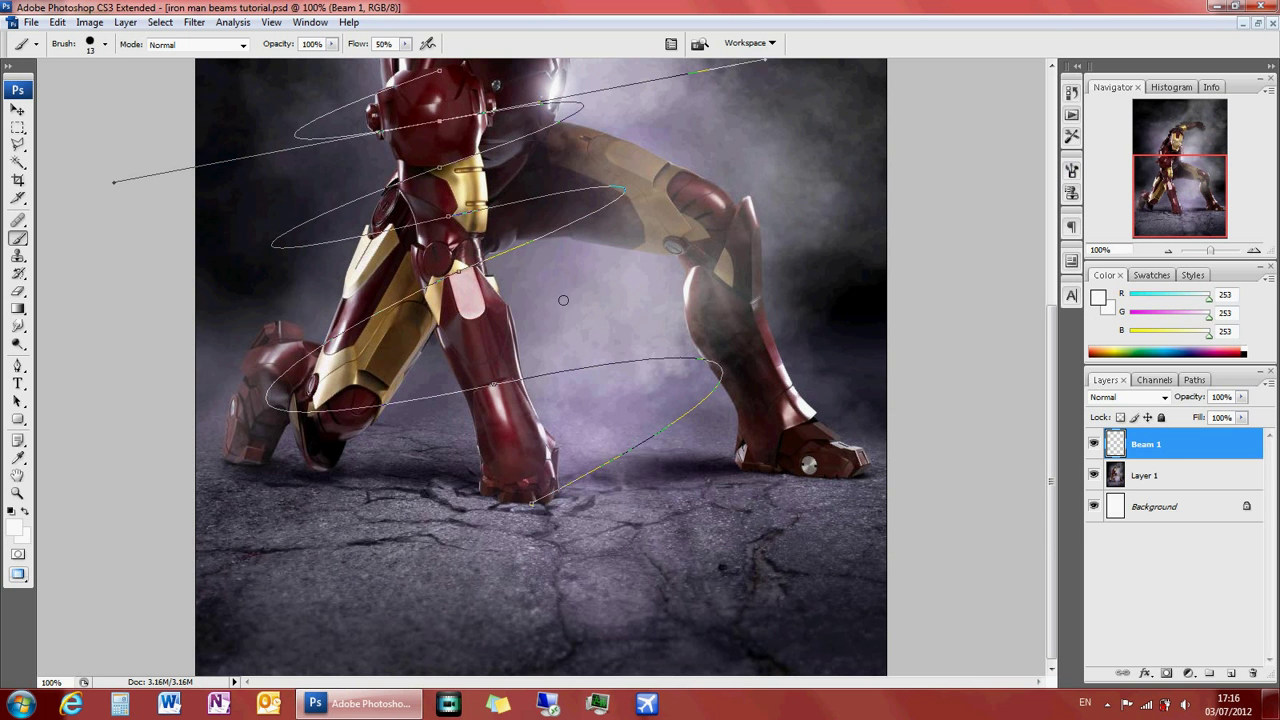
Step: Stroke the spiral path with the tapering brush, then delete the path outline
left_click(18, 368)
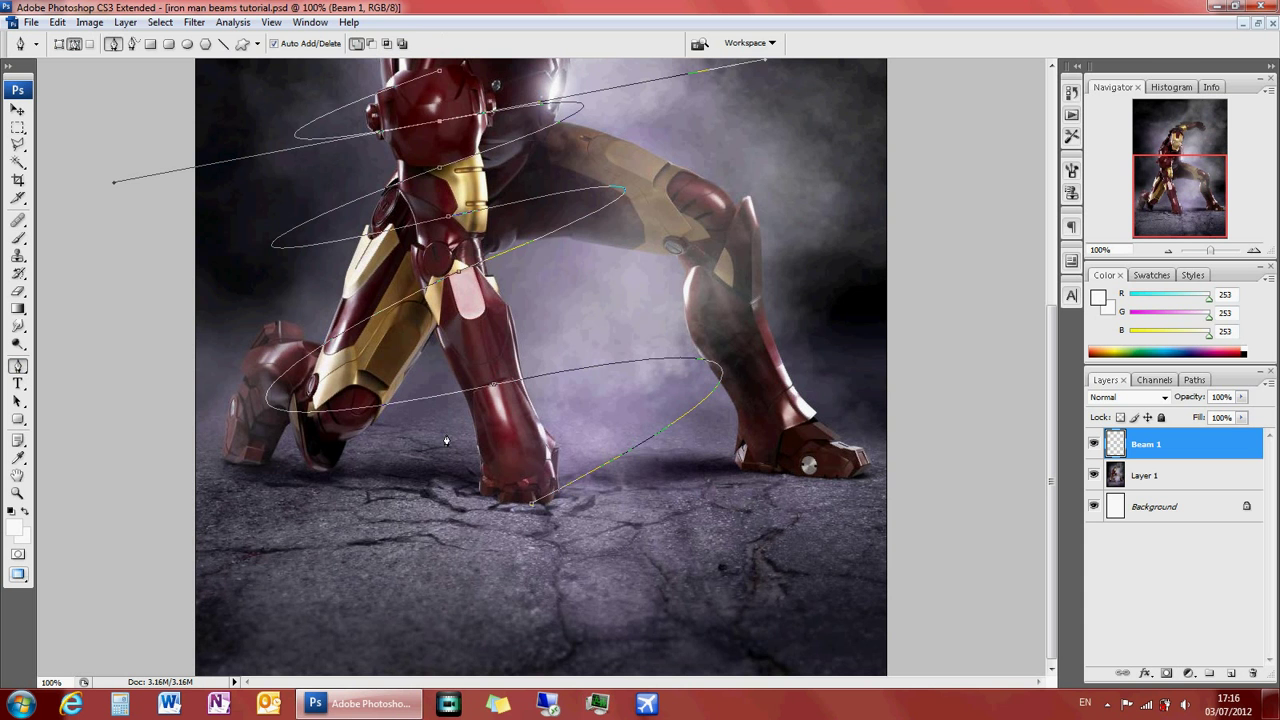
right_click(588, 374)
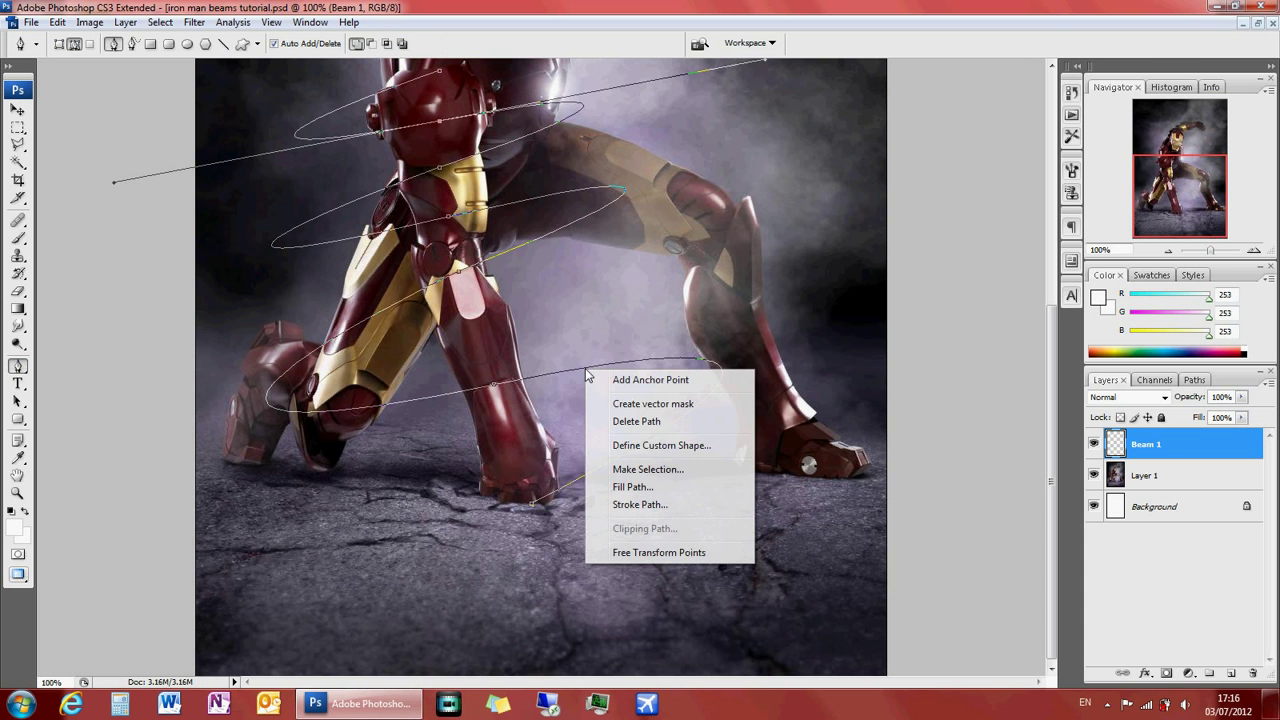
left_click(628, 504)
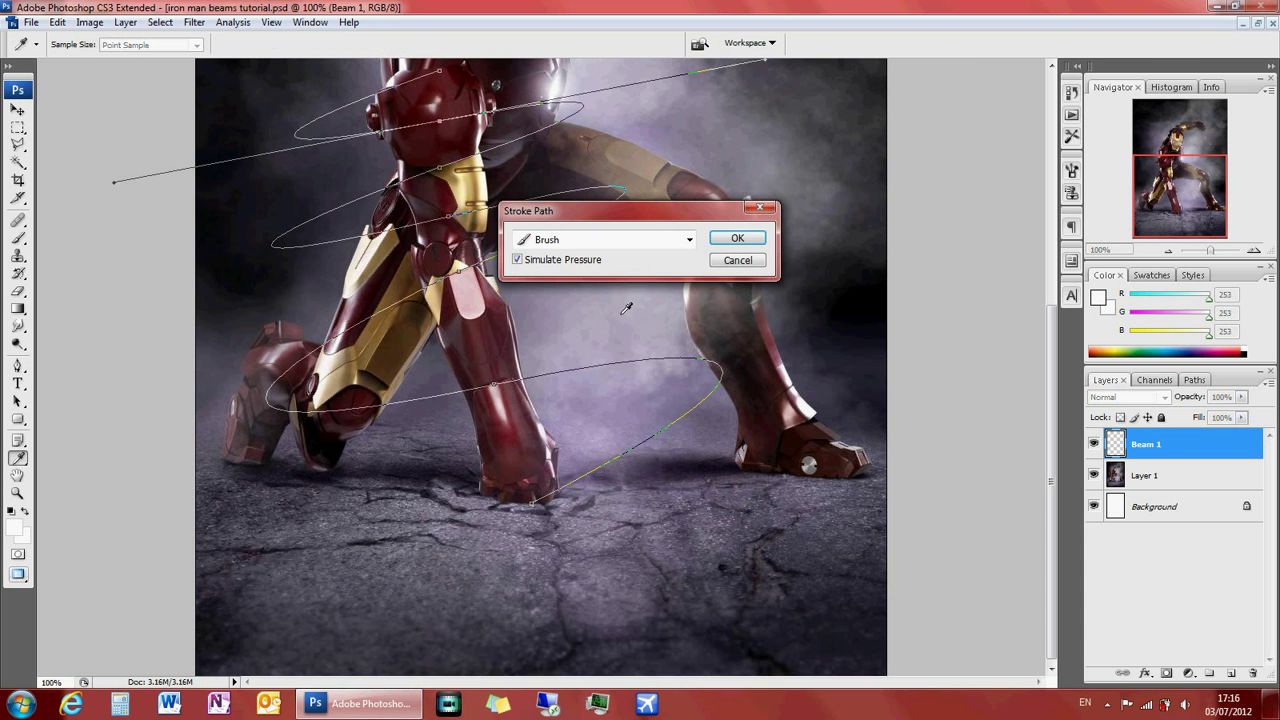
left_click(737, 238)
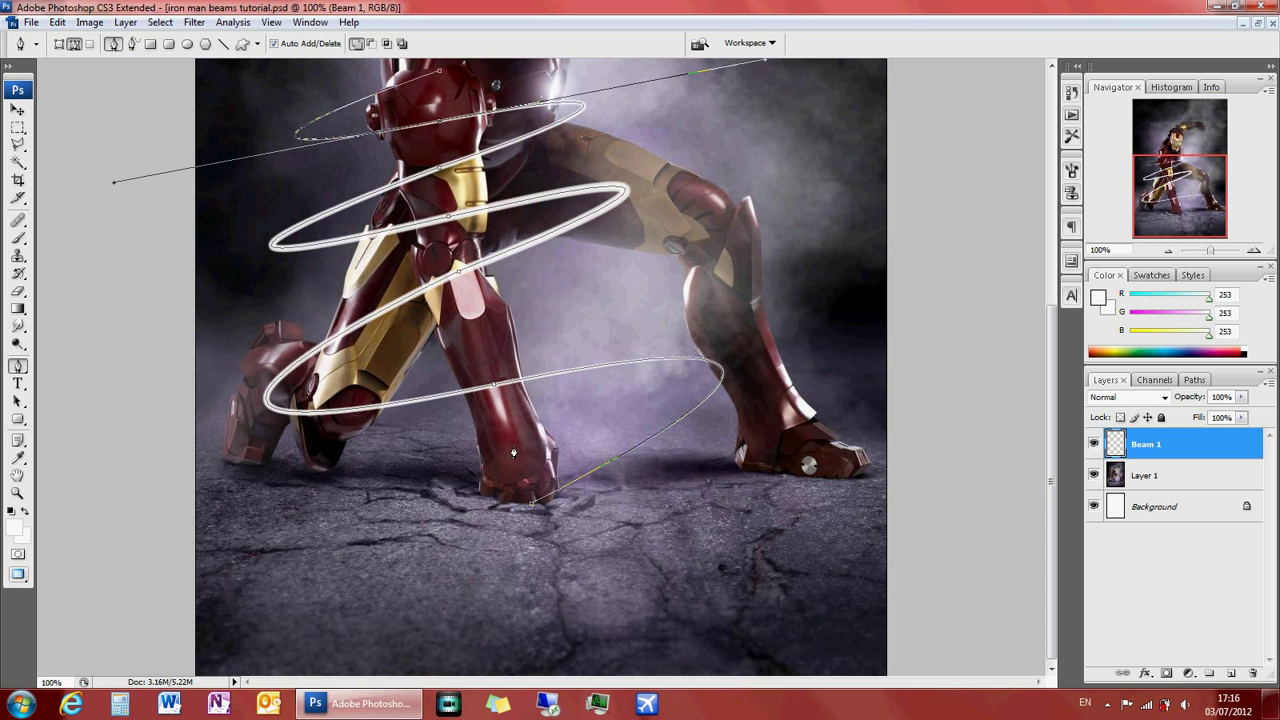
right_click(577, 371)
left_click(617, 428)
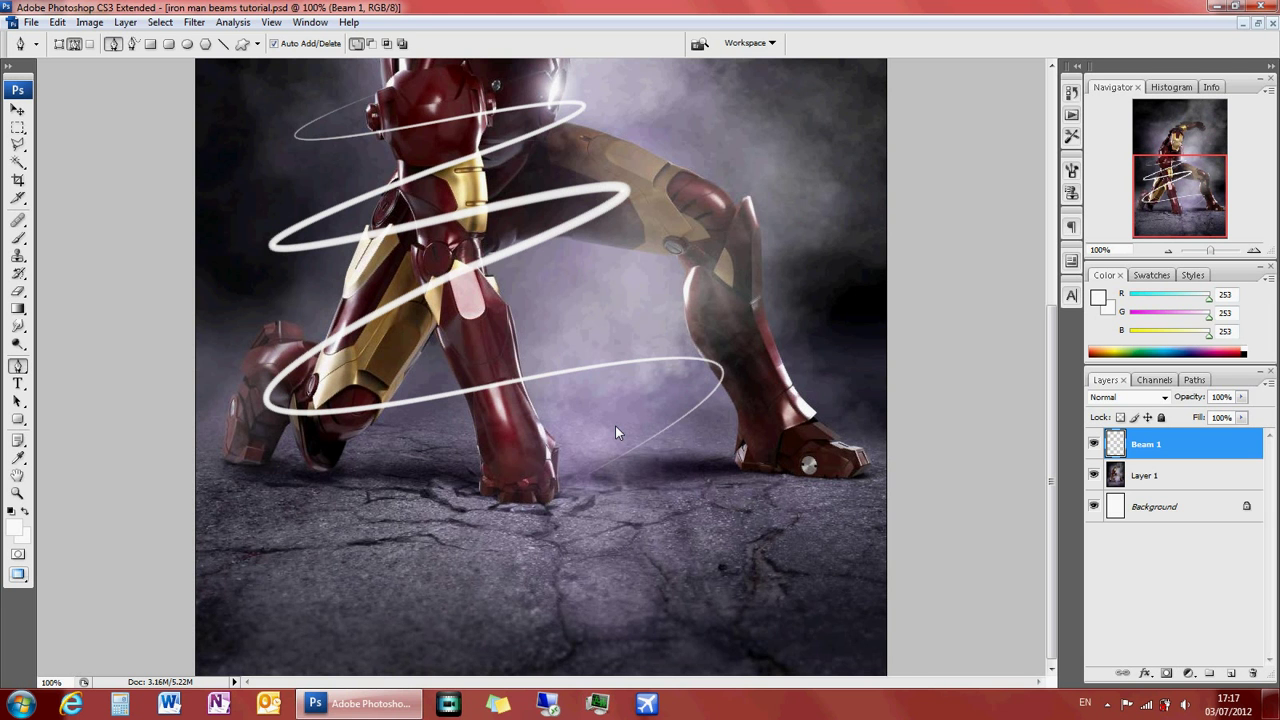
Step: Give Beam 1 a saturated blue Outer Glow with 100% opacity, 8% spread and 43 px size
double_click(1187, 450)
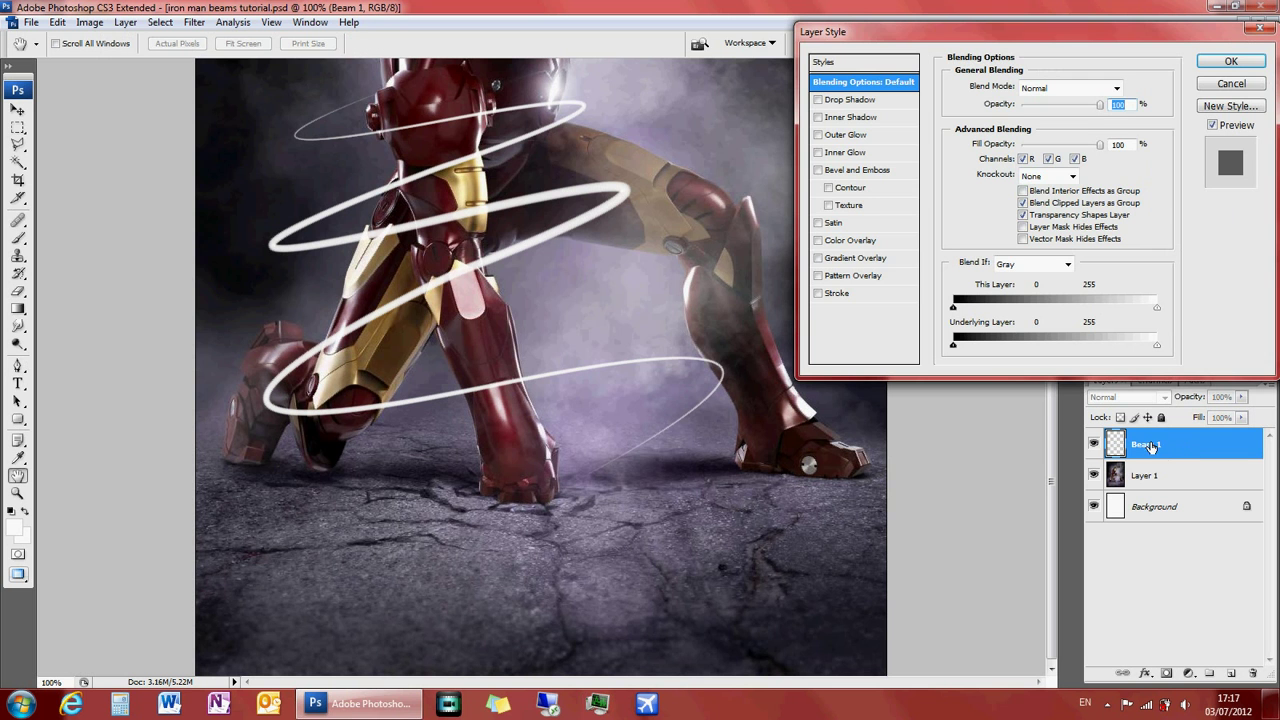
left_click(840, 137)
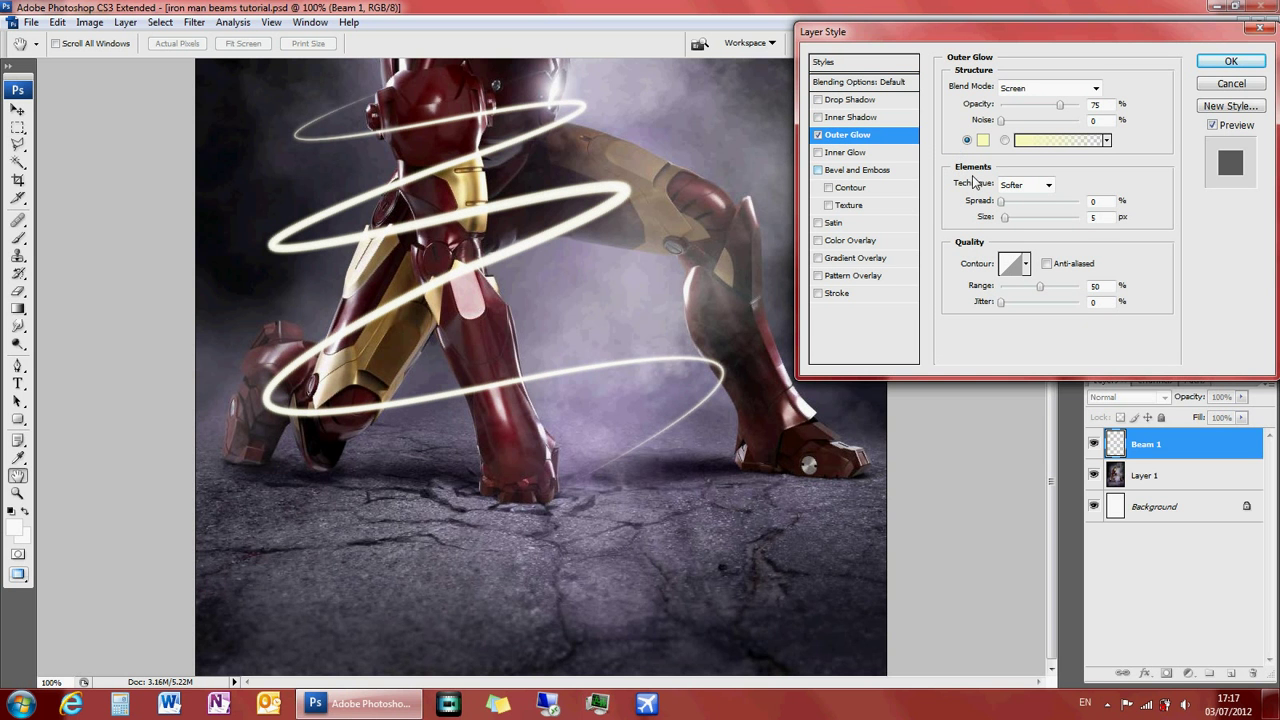
left_click(983, 142)
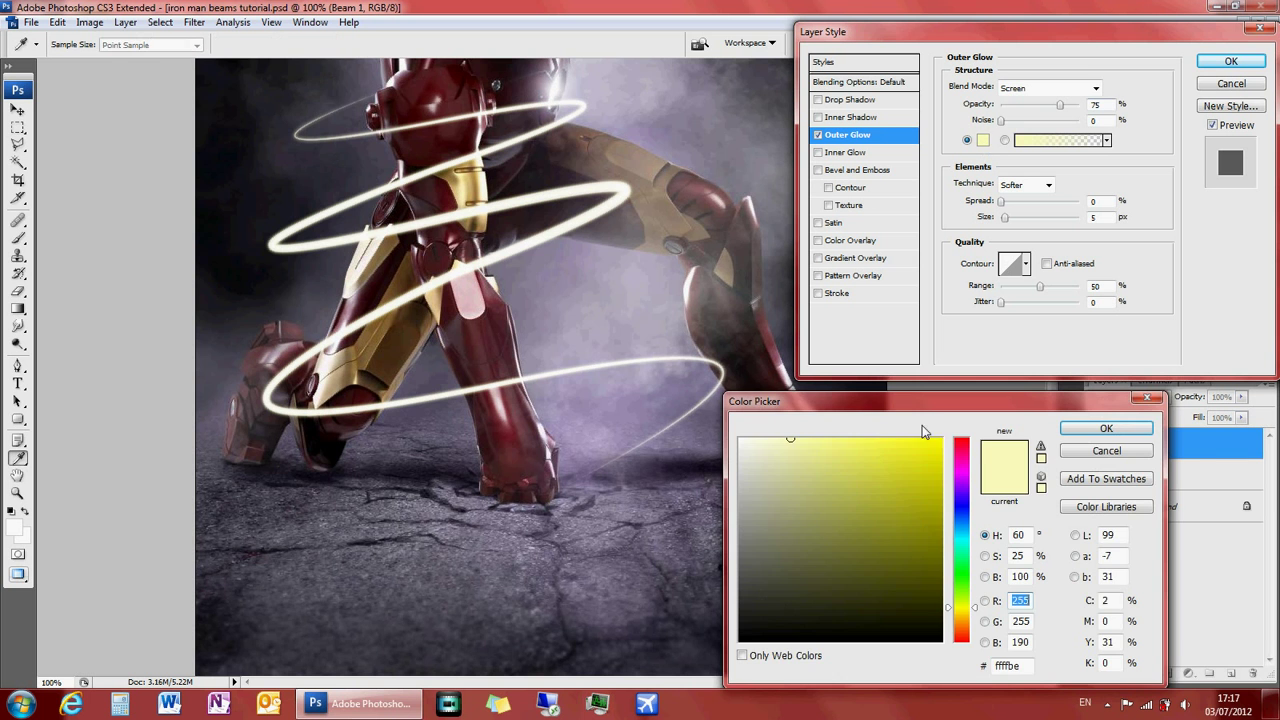
left_click_drag(963, 505, 963, 520)
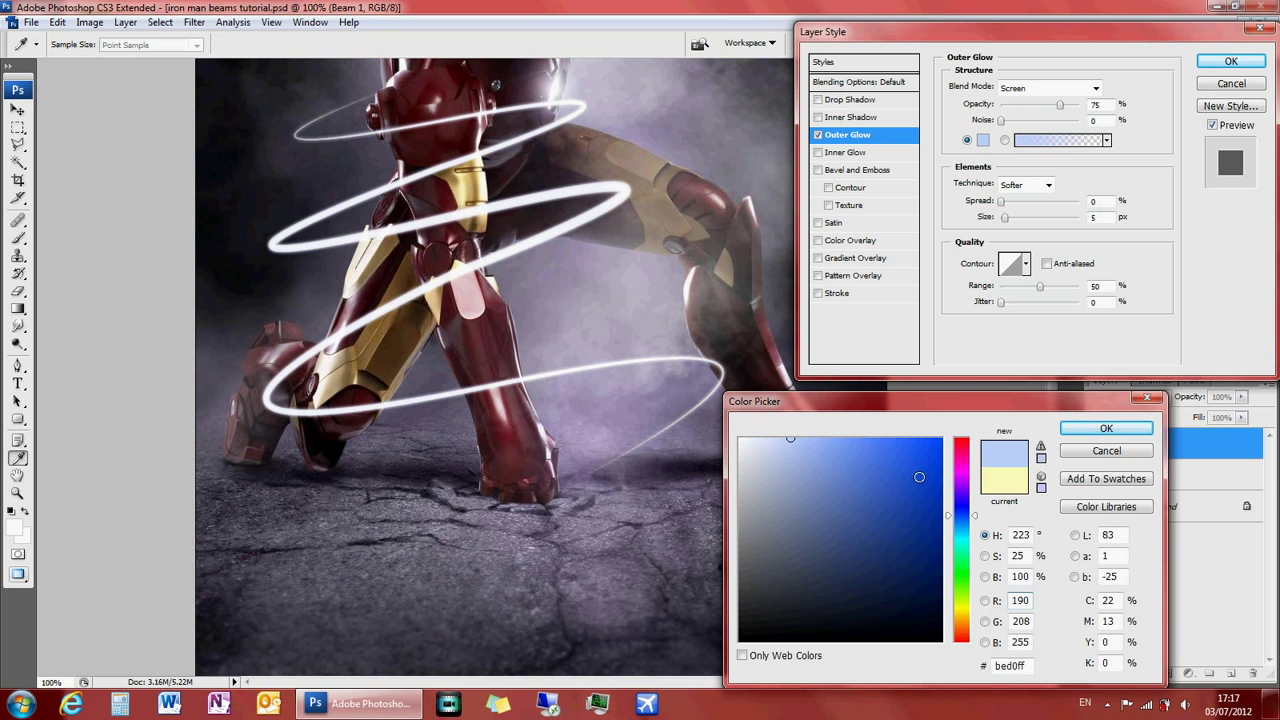
left_click(915, 440)
left_click(1106, 428)
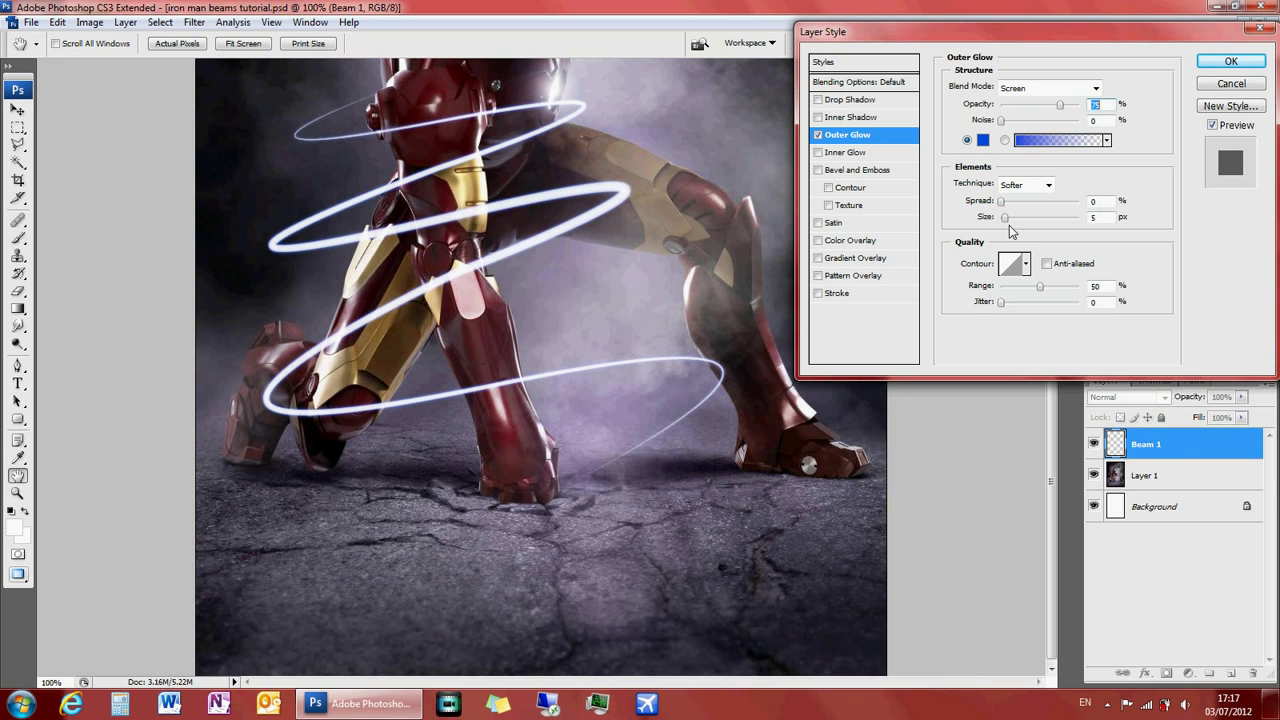
left_click_drag(1004, 207, 1020, 217)
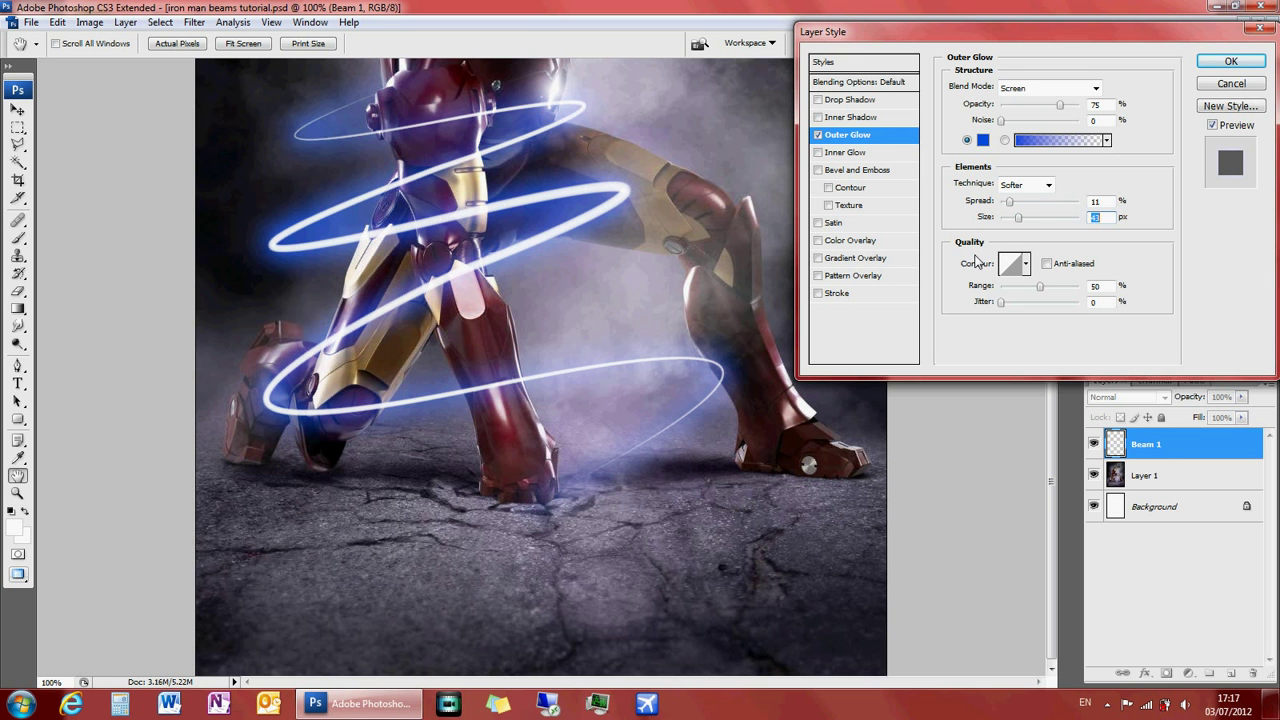
left_click_drag(1014, 201, 1008, 208)
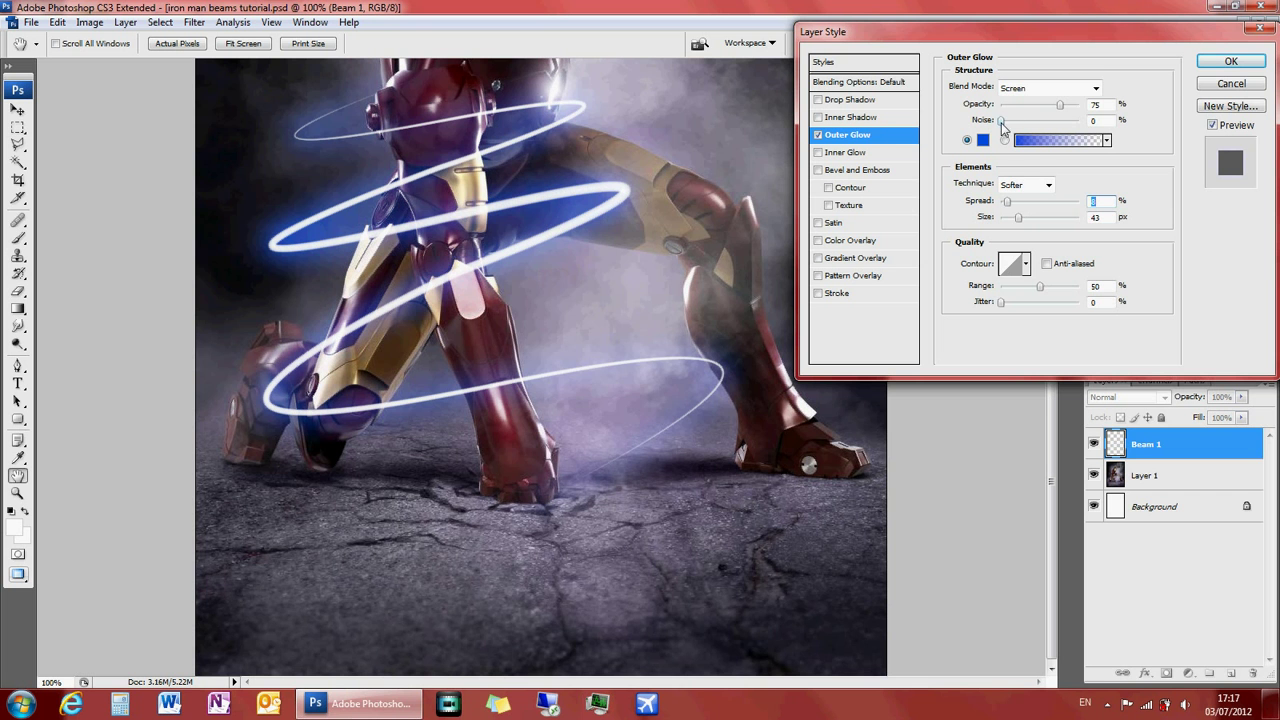
mouse_move(1061, 105)
left_mouse_down()
mouse_move(1108, 106)
mouse_move(1068, 106)
left_mouse_up()
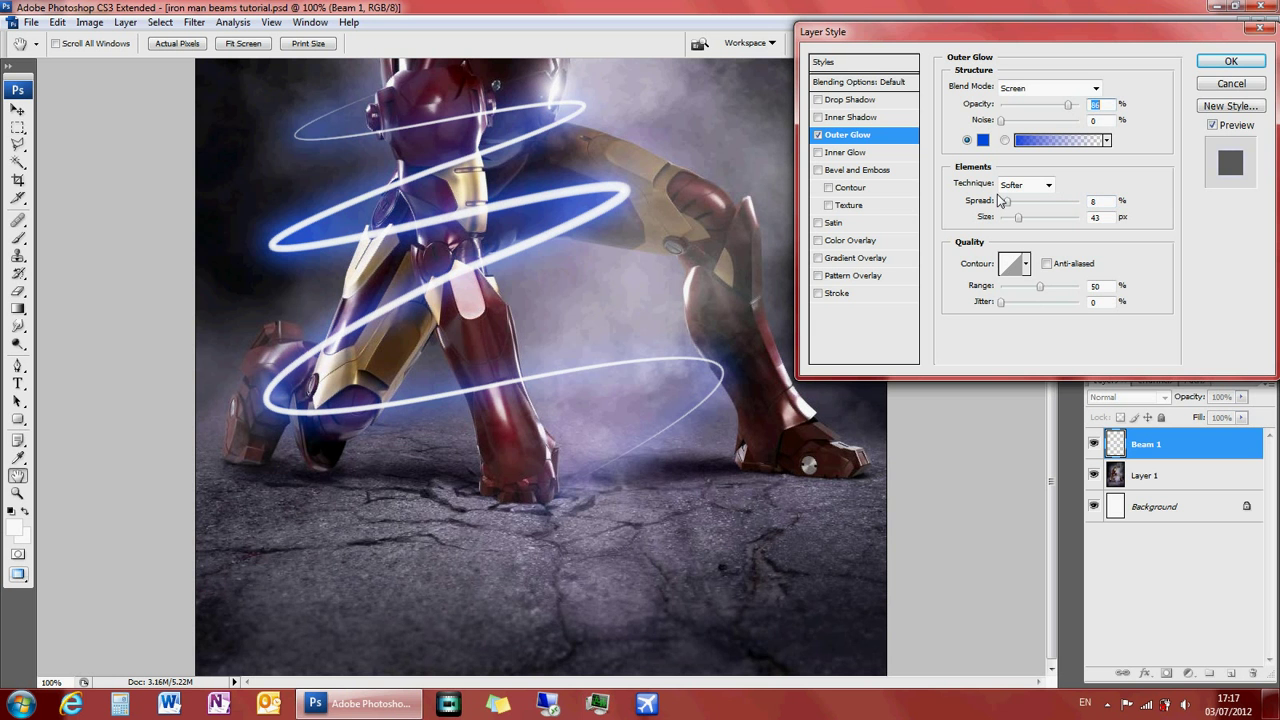
left_click(1230, 61)
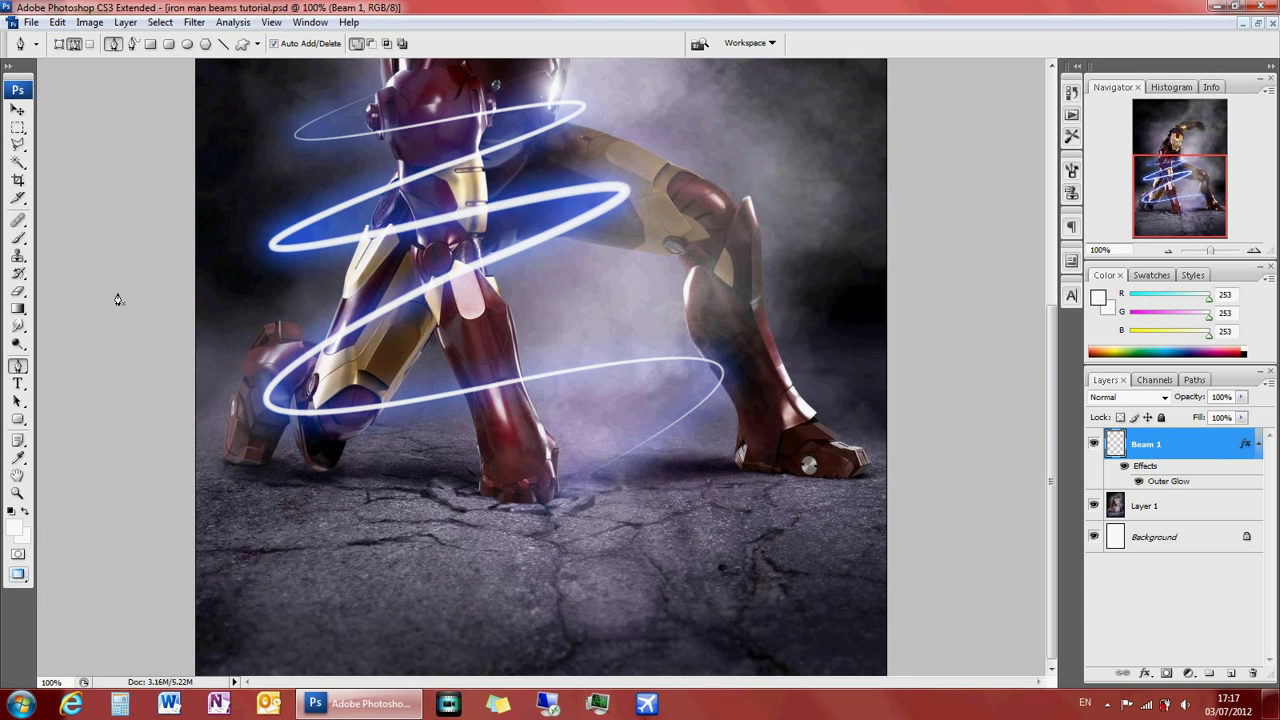
Step: Set the Eraser to a 34 px brush and zoom to 400% on the hip and knee
left_click(18, 291)
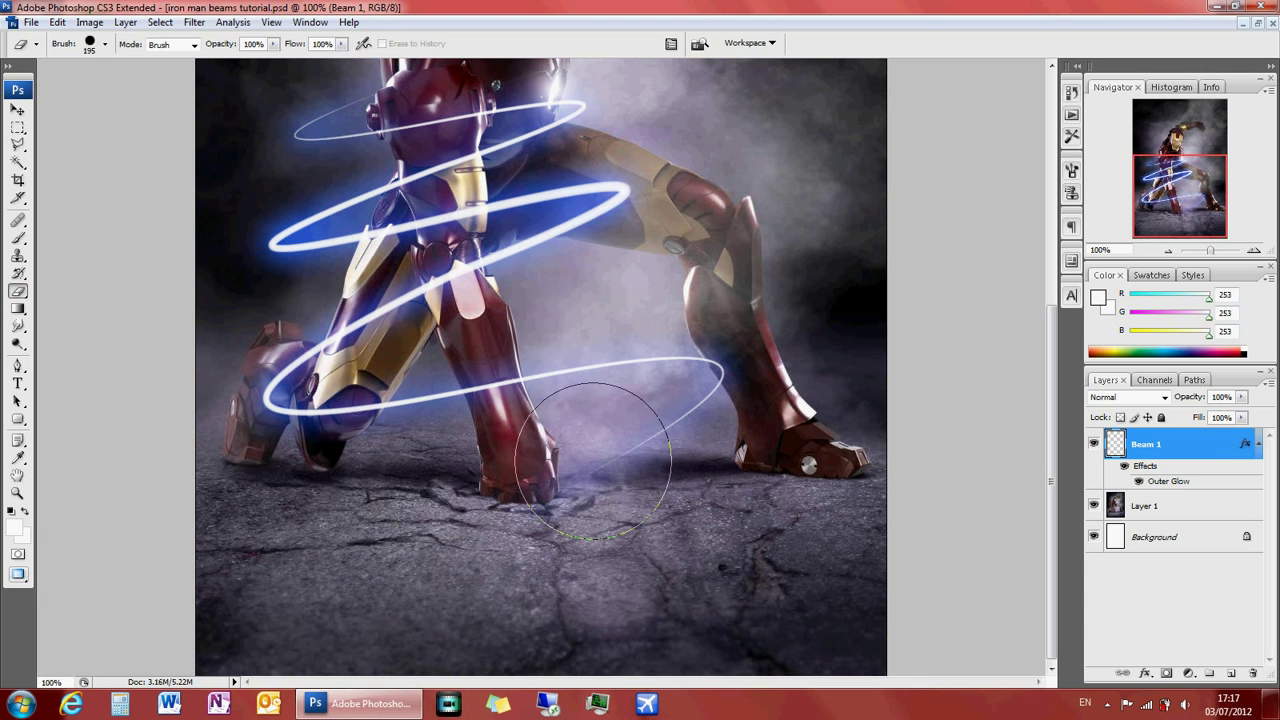
right_click(400, 380)
left_click_drag(538, 418, 472, 417)
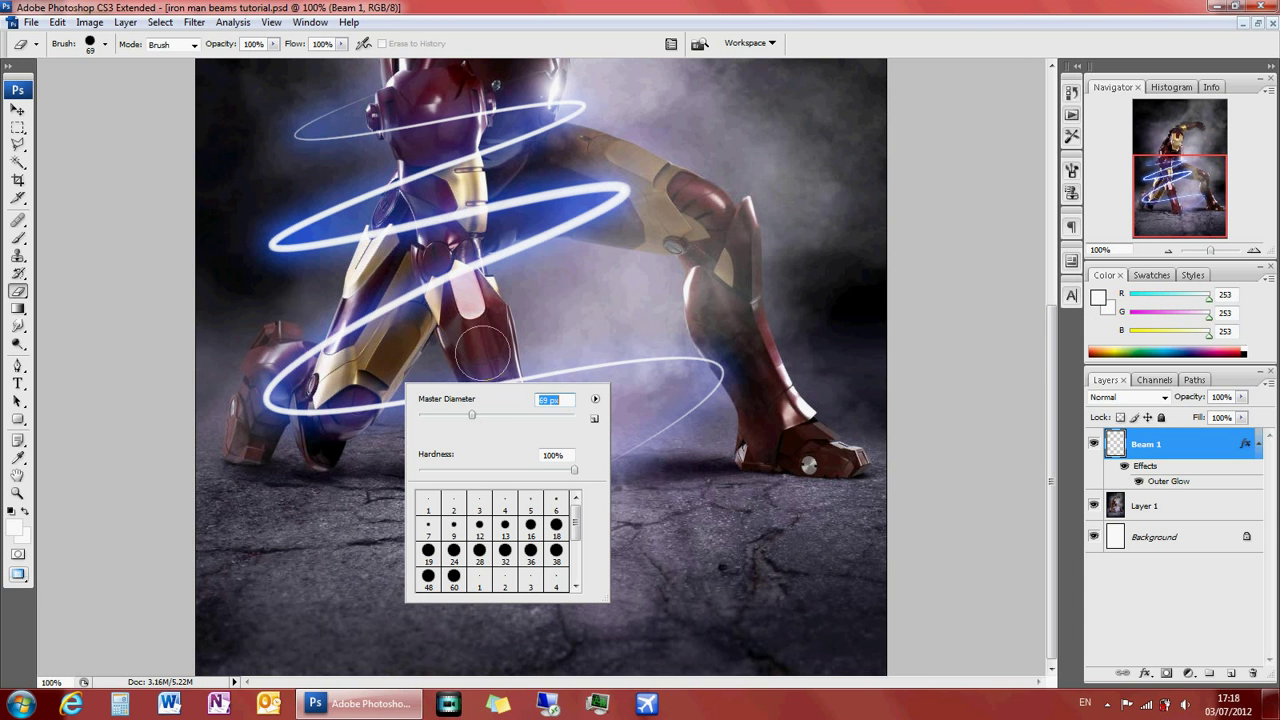
key("Return")
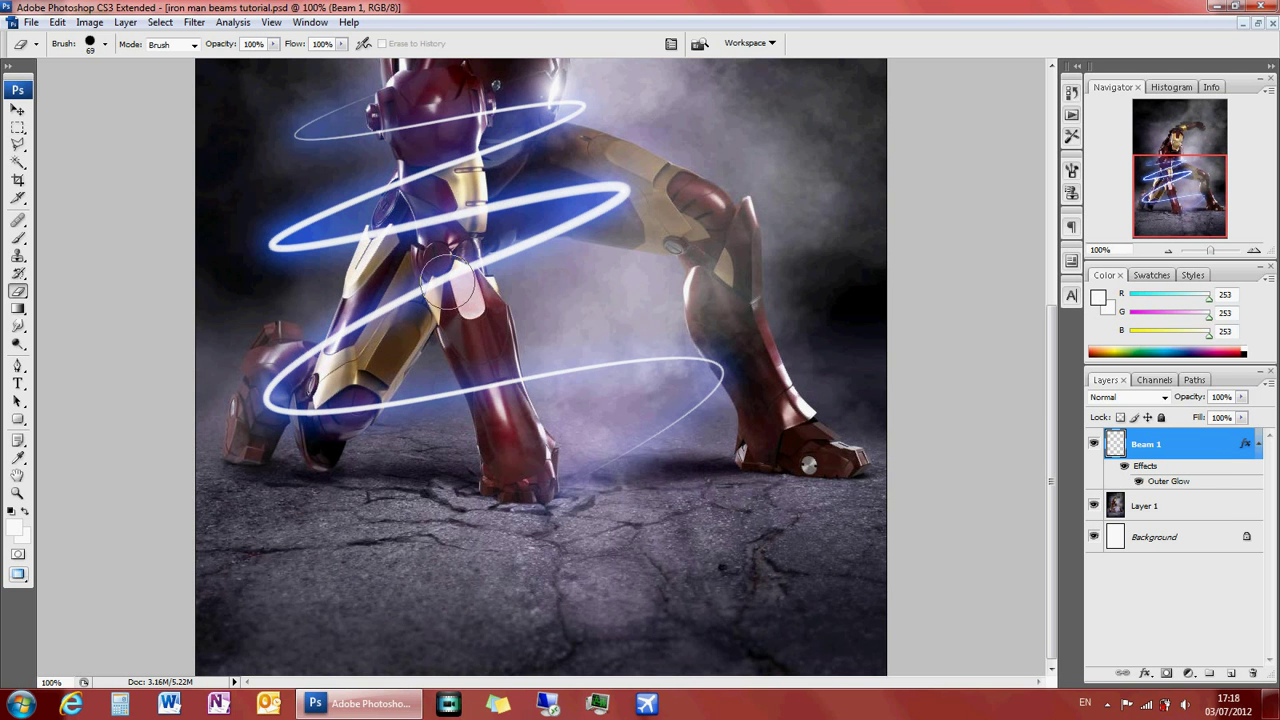
key("ctrl+plus")
key("ctrl+plus")
key("ctrl+plus")
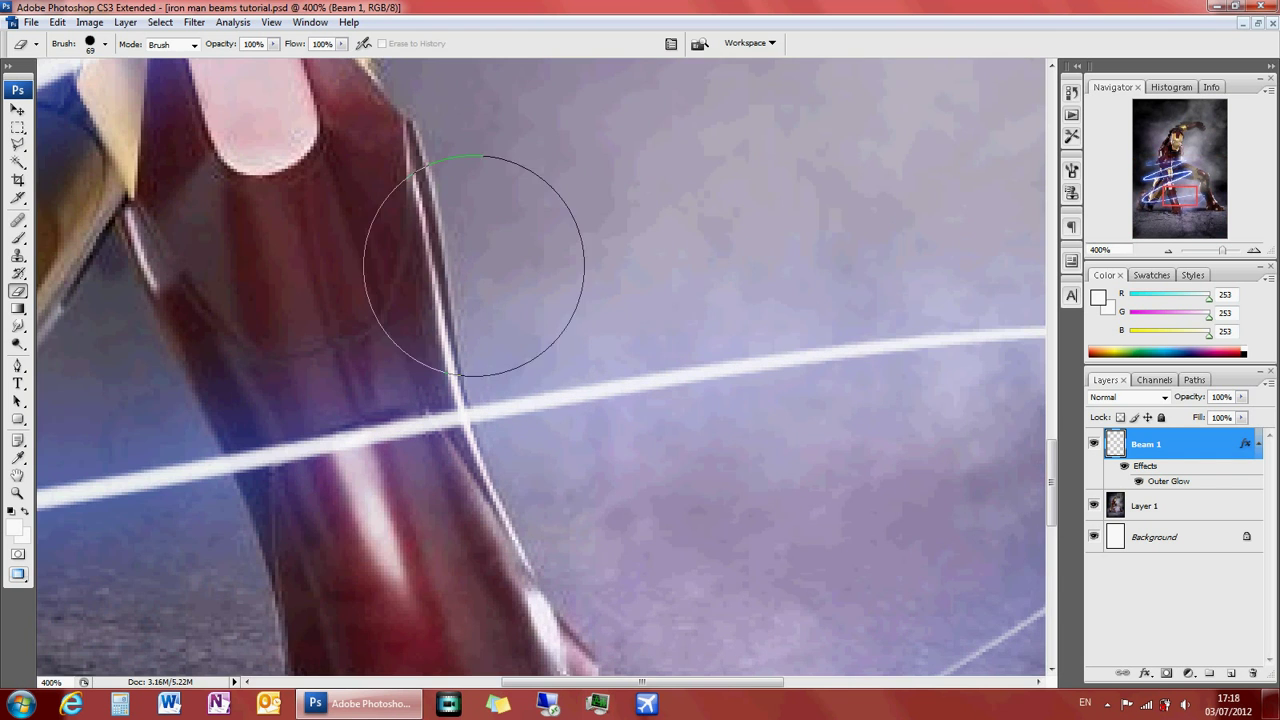
mouse_move(1185, 212)
left_mouse_down()
mouse_move(1160, 190)
mouse_move(1168, 210)
mouse_move(1172, 192)
left_mouse_up()
right_click(658, 297)
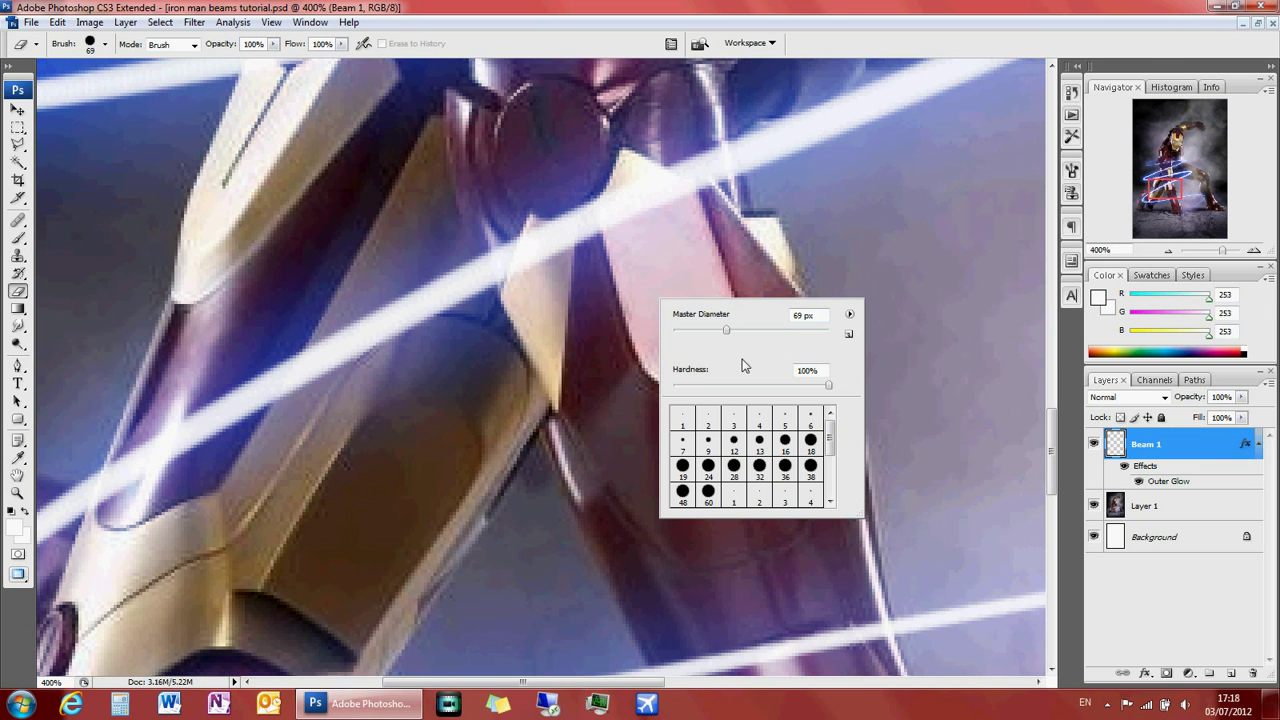
left_click_drag(726, 332, 698, 333)
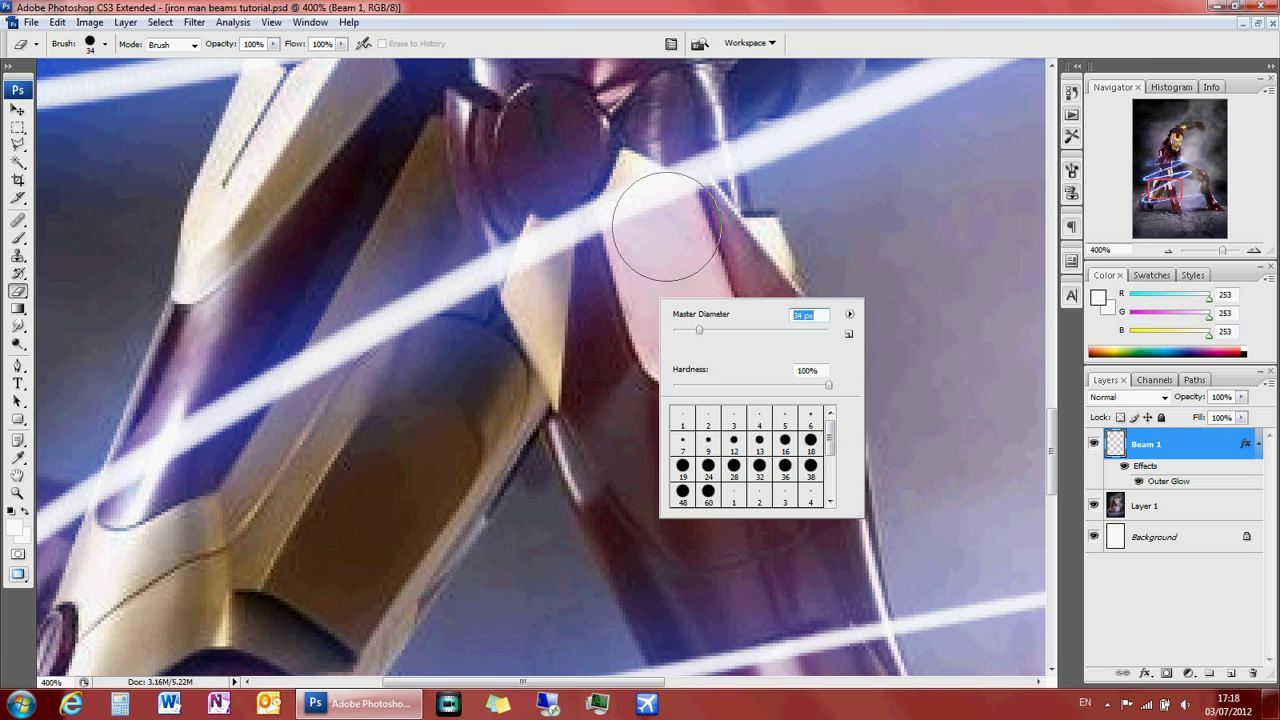
Step: Erase the beam sections passing behind the leg and torso, then view the whole image
left_click(650, 200)
mouse_move(630, 200)
left_mouse_down()
mouse_move(678, 180)
mouse_move(634, 200)
mouse_move(586, 291)
mouse_move(540, 260)
mouse_move(611, 300)
left_mouse_up()
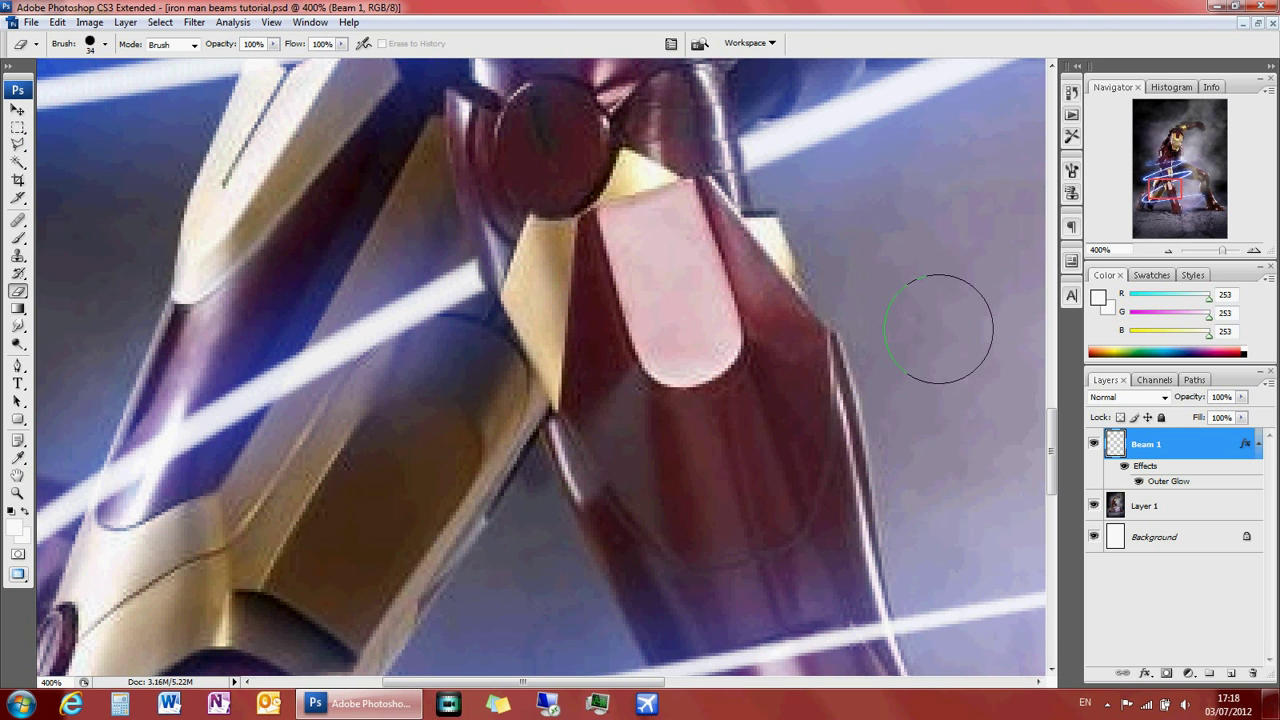
left_click_drag(1175, 192, 1169, 172)
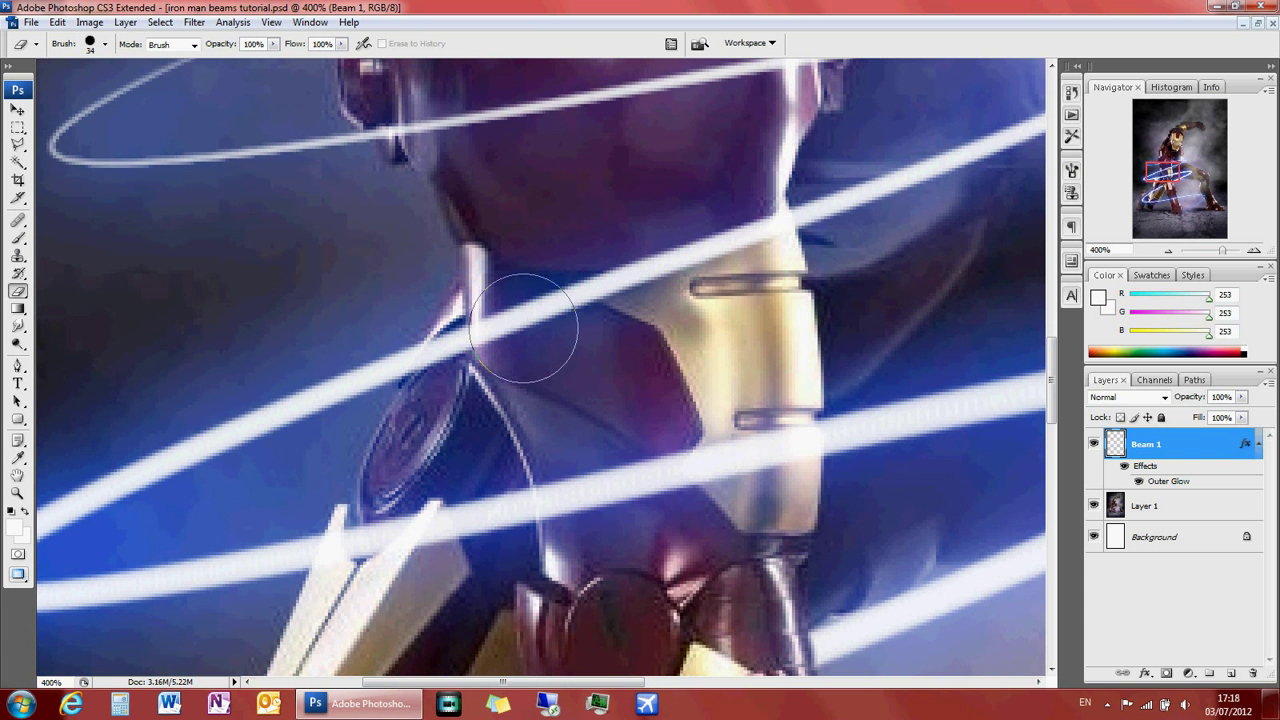
mouse_move(525, 335)
left_mouse_down()
mouse_move(615, 288)
mouse_move(745, 242)
left_mouse_up()
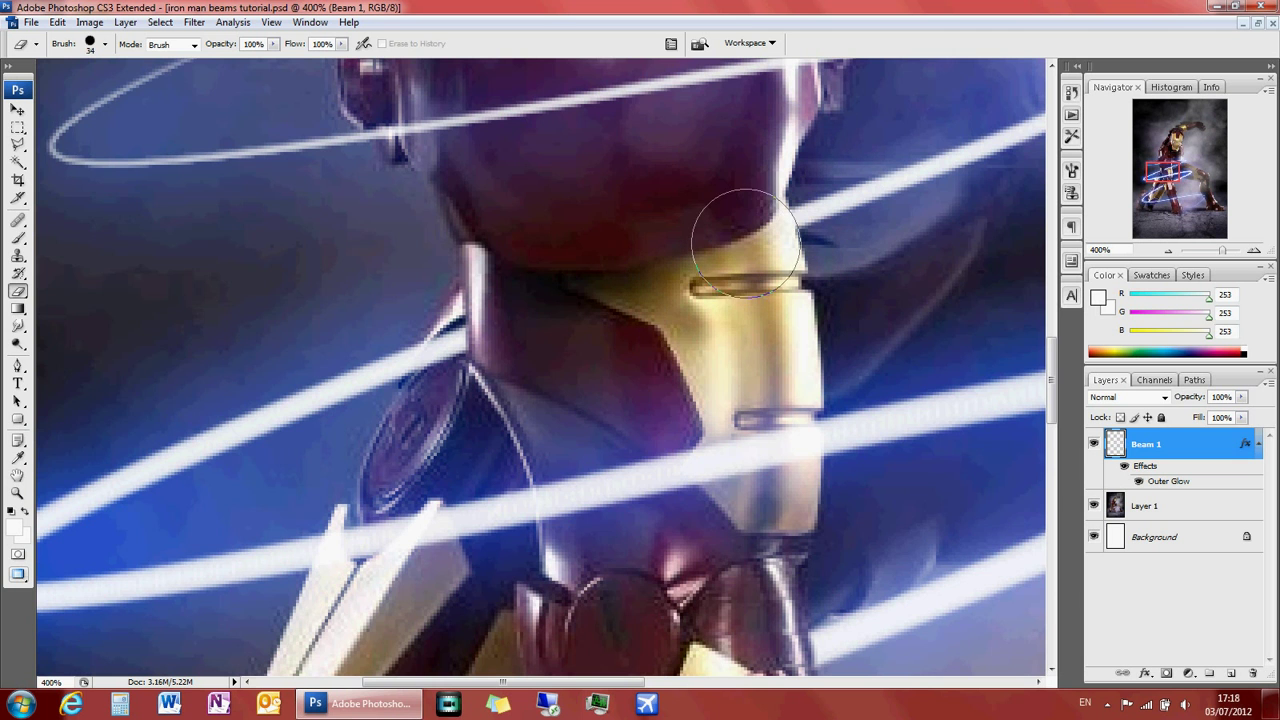
left_click_drag(1151, 166, 1157, 152)
key("ctrl+0")
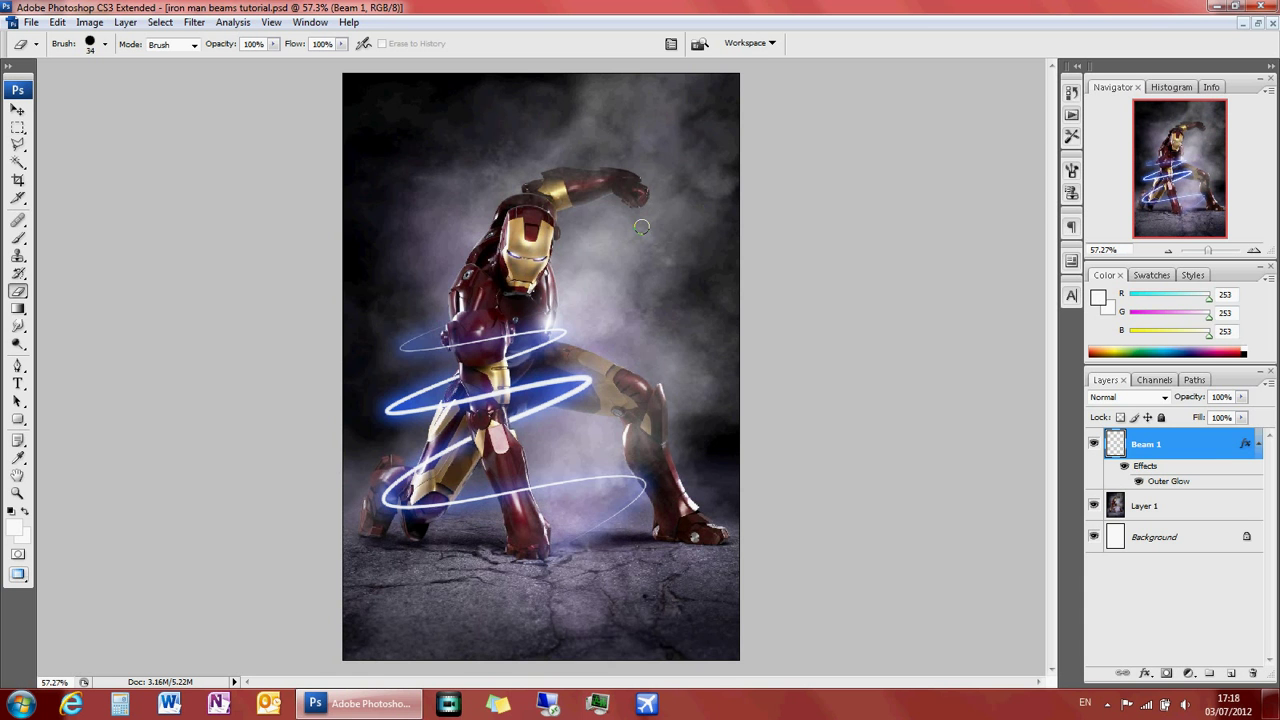
key("ctrl+plus")
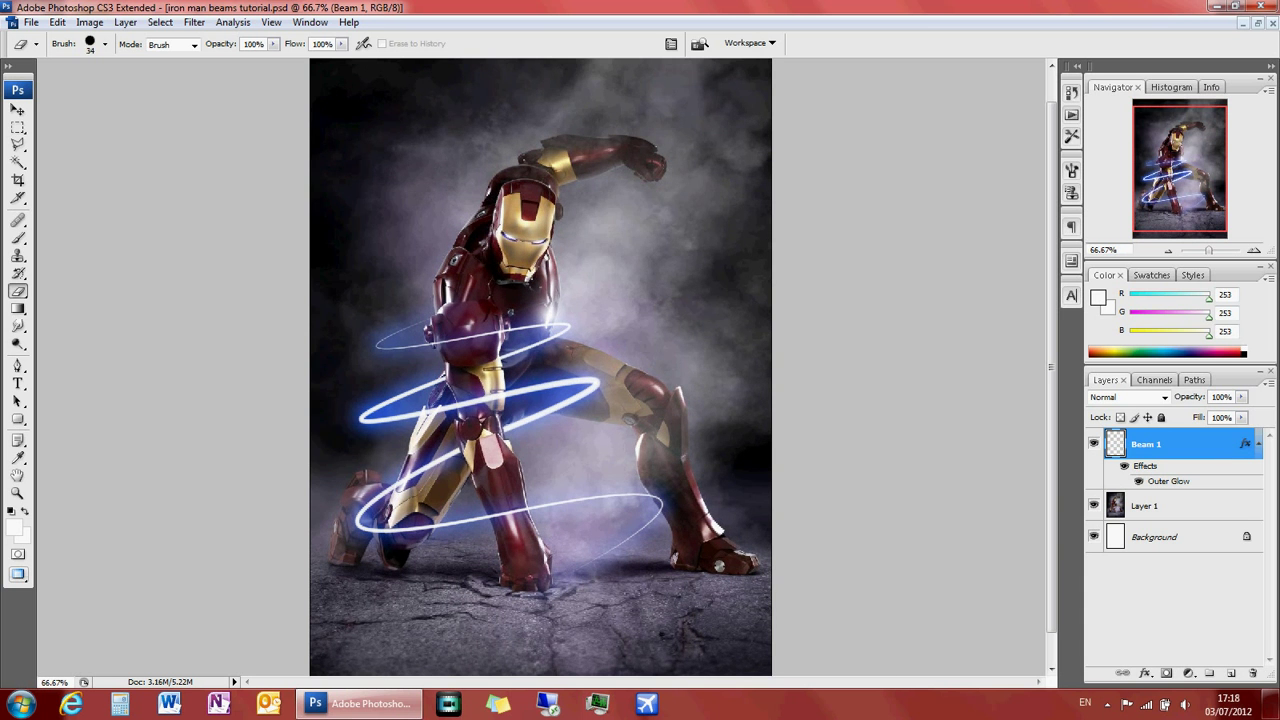
key("ctrl+plus")
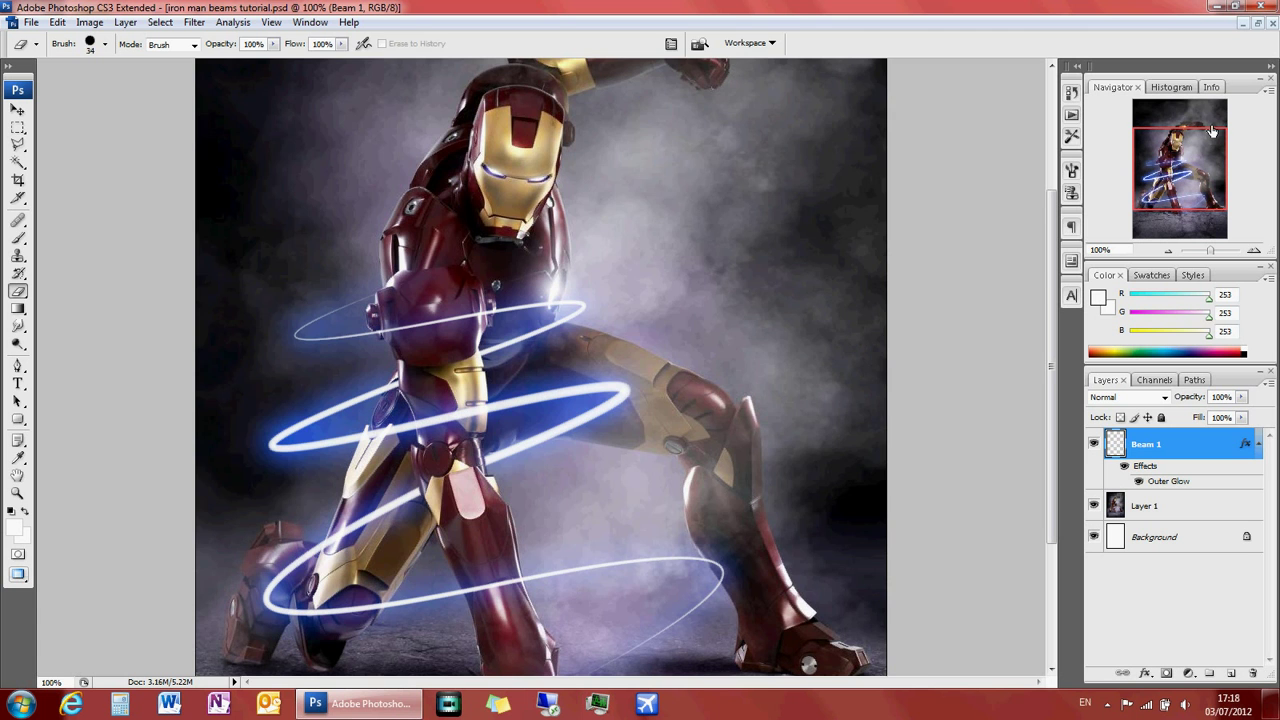
key("ctrl+0")
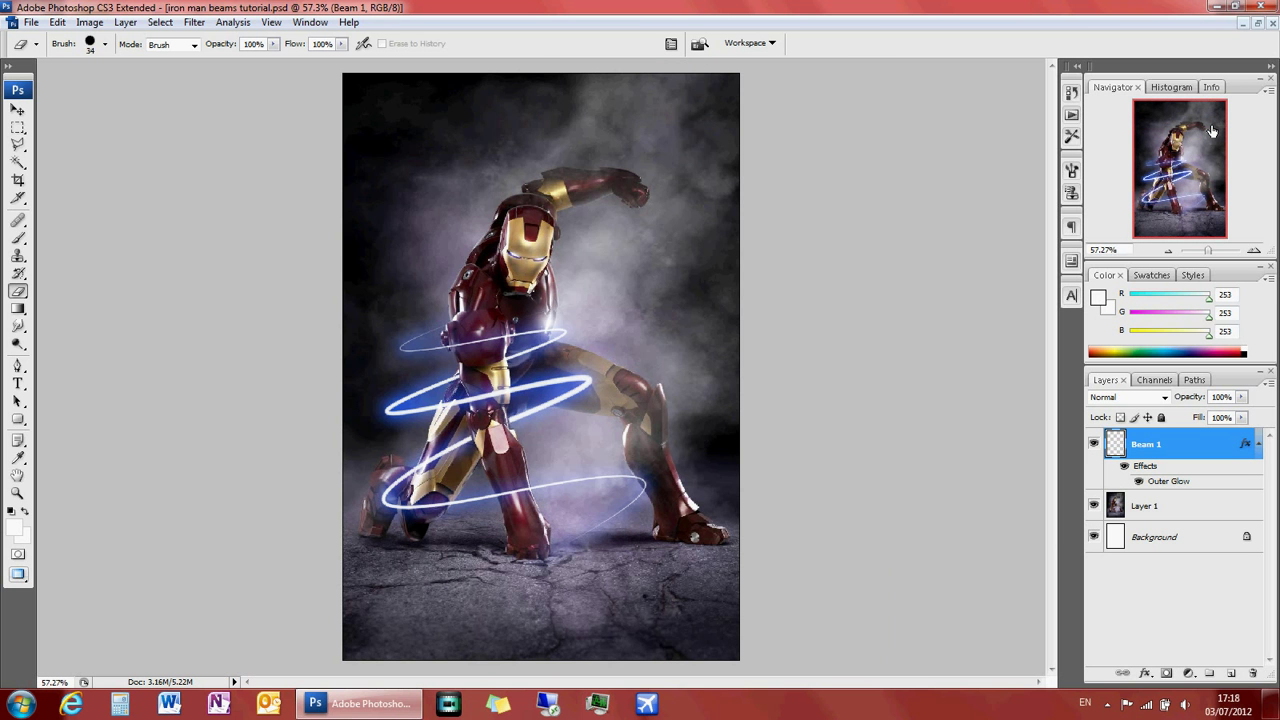